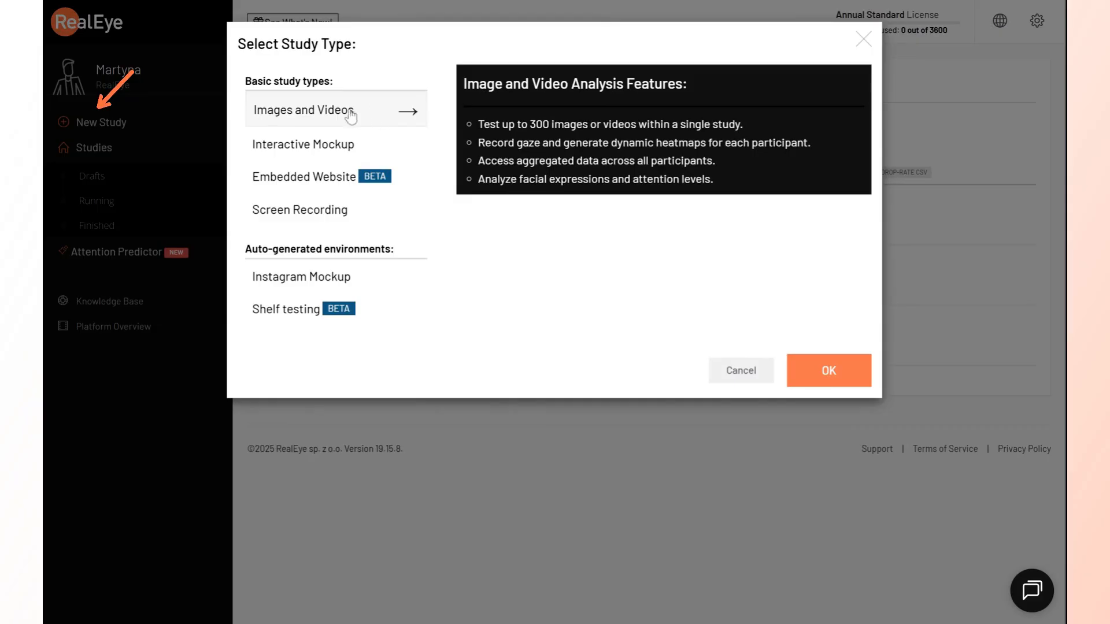
Create an Images and Videos study and name it "Images & Videos"
{"action": "left_click", "coordinate": [839, 369]}
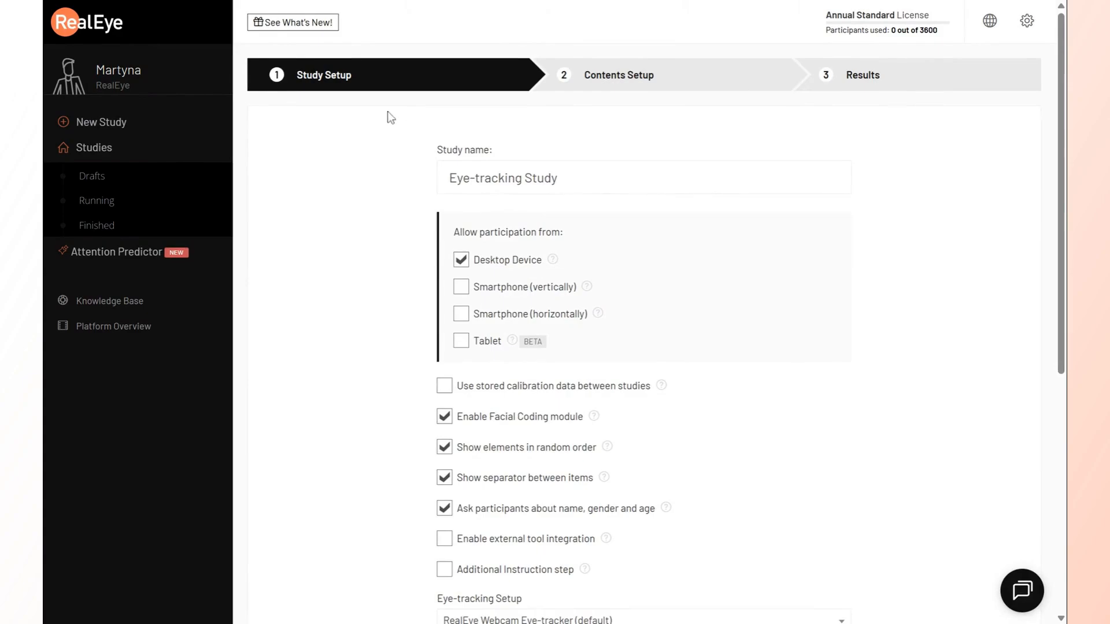
{"action": "left_click_drag", "start_coordinate": [573, 179], "coordinate": [387, 182]}
{"action": "type", "text": "Images & Videos"}
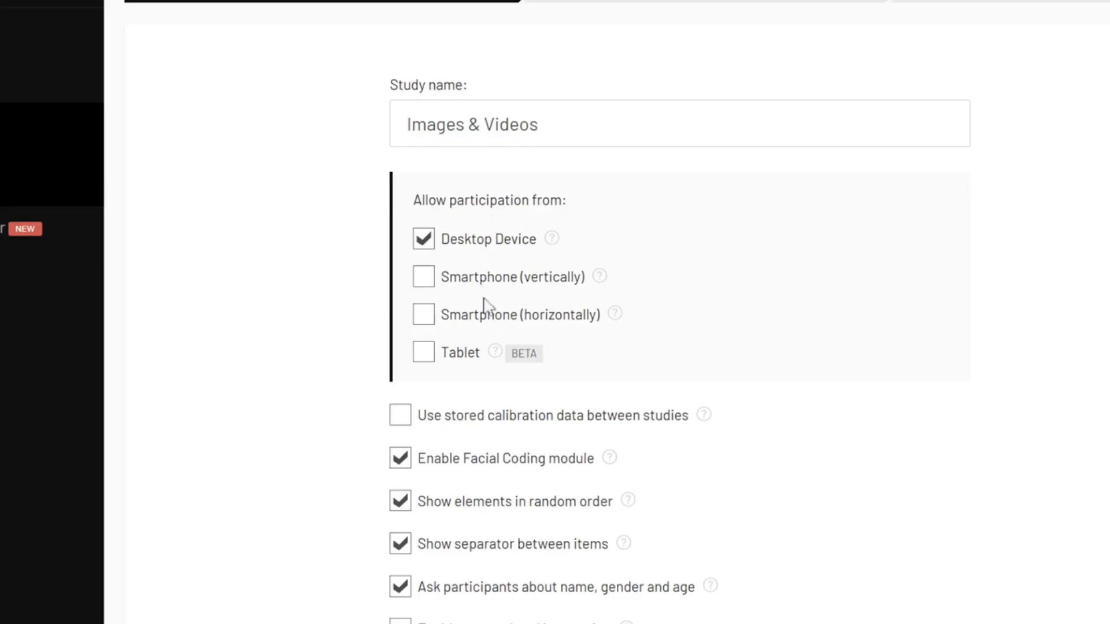
Try the Additional Instruction step option and browse the icons it offers
{"action": "scroll", "coordinate": [347, 441], "scroll_direction": "down", "scroll_amount": 2}
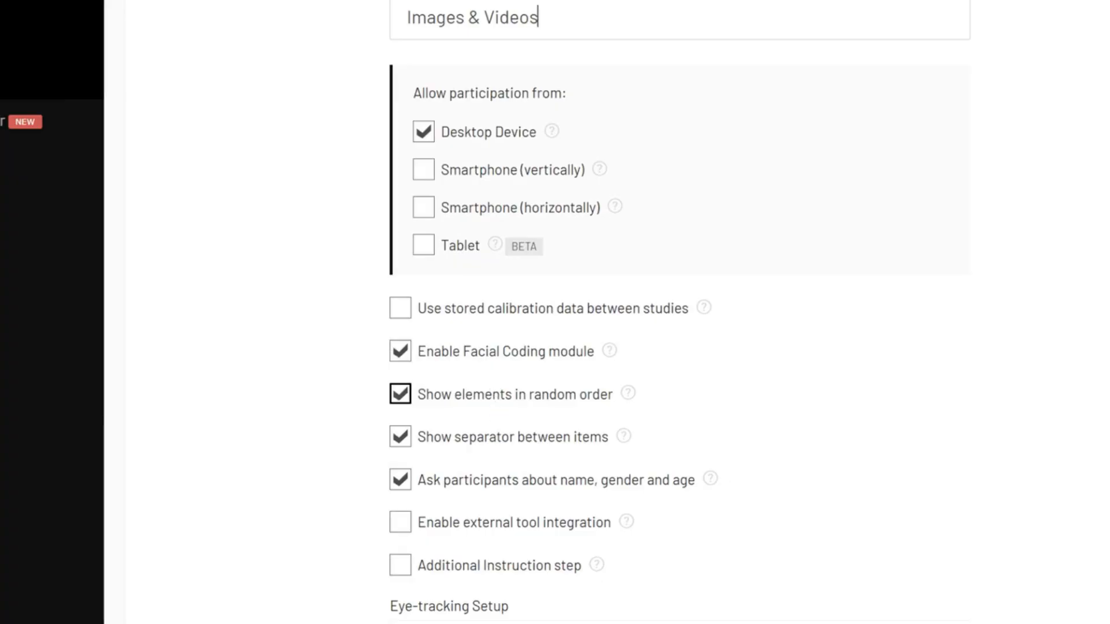
{"action": "scroll", "coordinate": [488, 401], "scroll_direction": "down", "scroll_amount": 1}
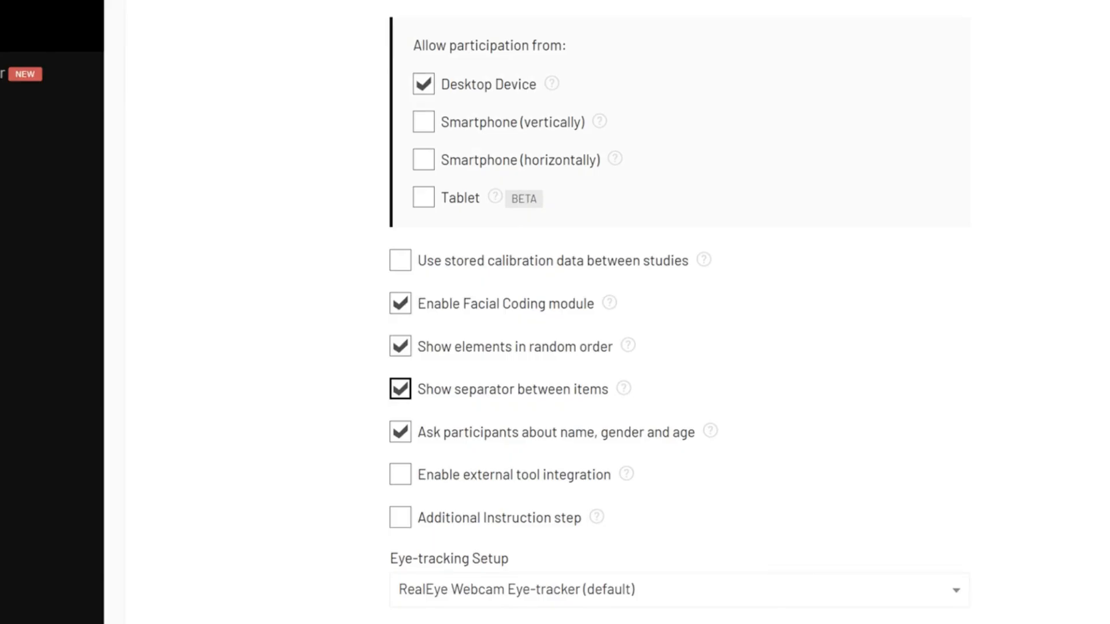
{"action": "mouse_move", "coordinate": [624, 391]}
{"action": "scroll", "coordinate": [490, 424], "scroll_direction": "down", "scroll_amount": 1}
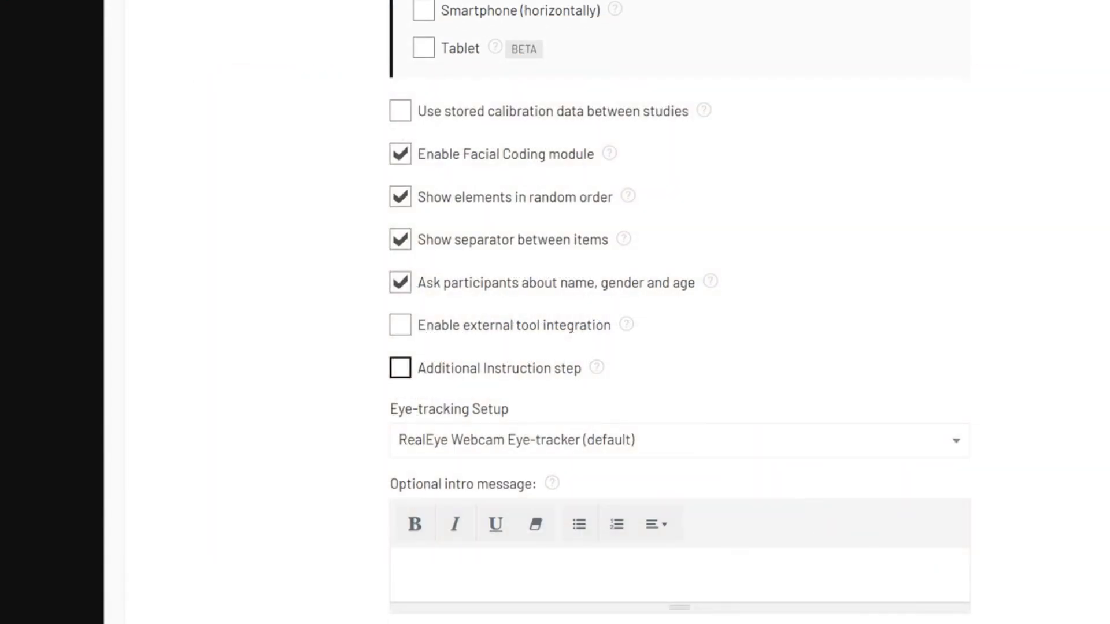
{"action": "mouse_move", "coordinate": [598, 371]}
{"action": "left_click", "coordinate": [400, 368]}
{"action": "left_click", "coordinate": [556, 434]}
{"action": "scroll", "coordinate": [560, 436], "scroll_direction": "down", "scroll_amount": 7}
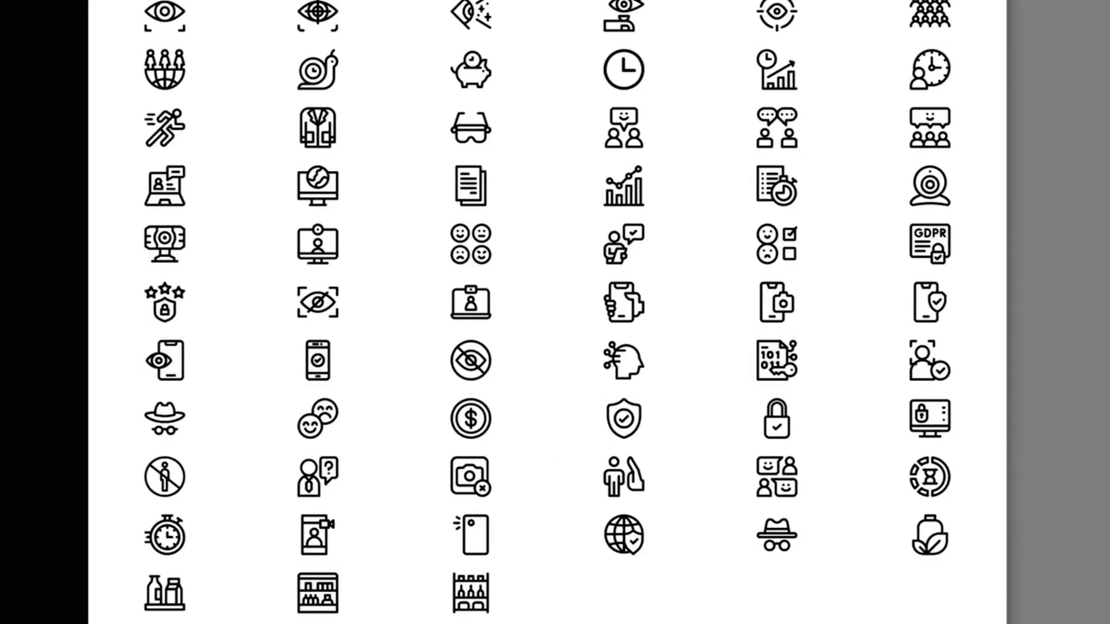
{"action": "key", "text": "Escape"}
{"action": "left_click", "coordinate": [401, 370]}
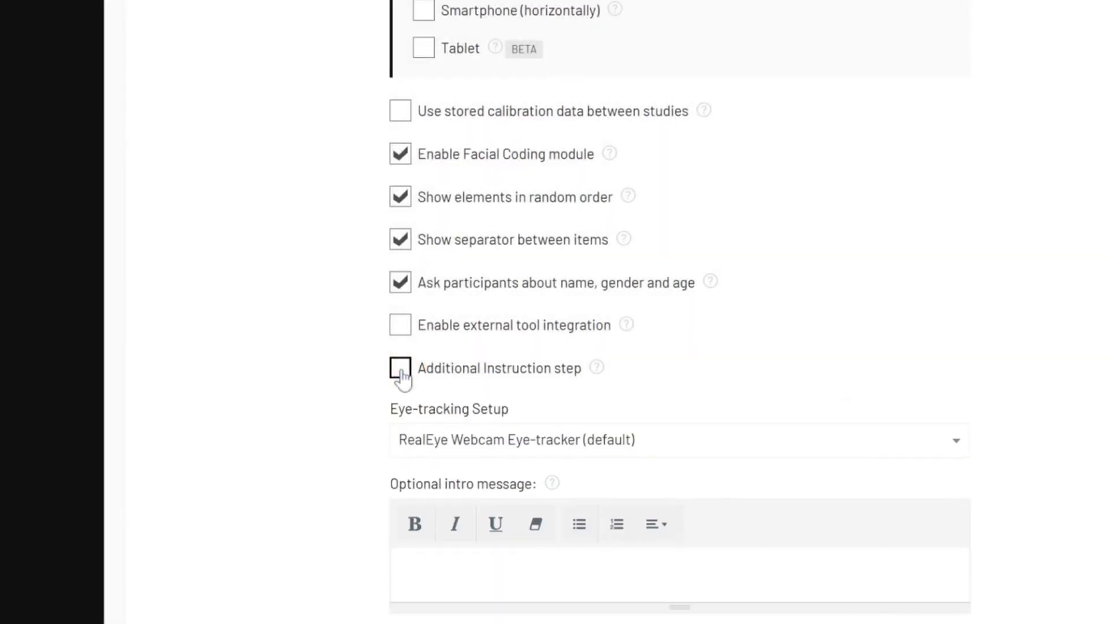
Choose RealEye Webcam Eye-tracker (default) as the eye-tracking setup
{"action": "scroll", "coordinate": [380, 443], "scroll_direction": "down", "scroll_amount": 1}
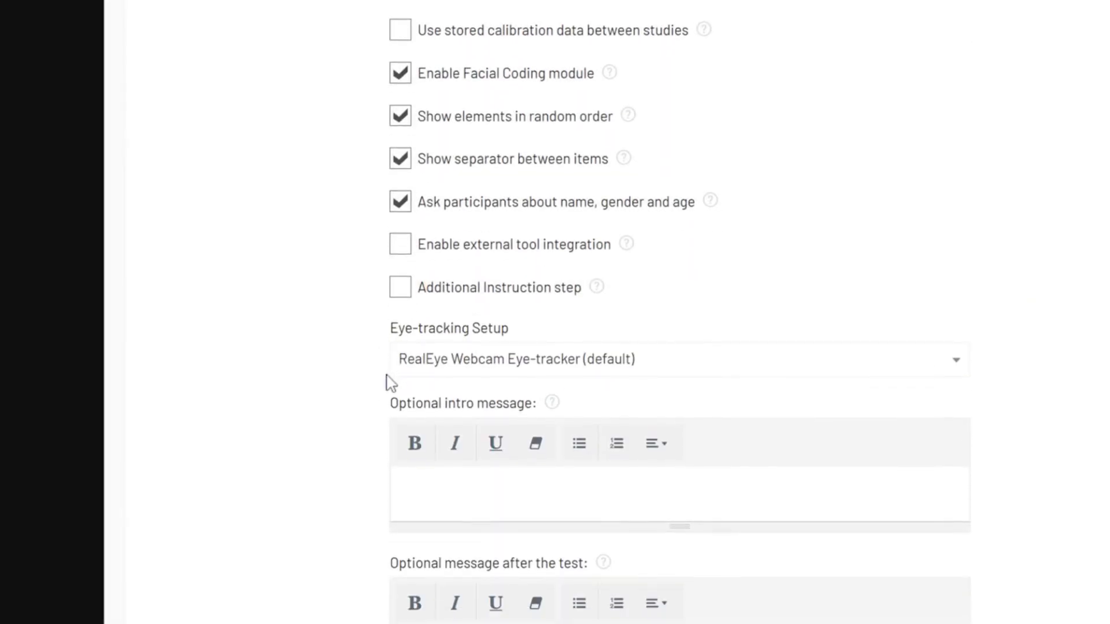
{"action": "left_click", "coordinate": [399, 366]}
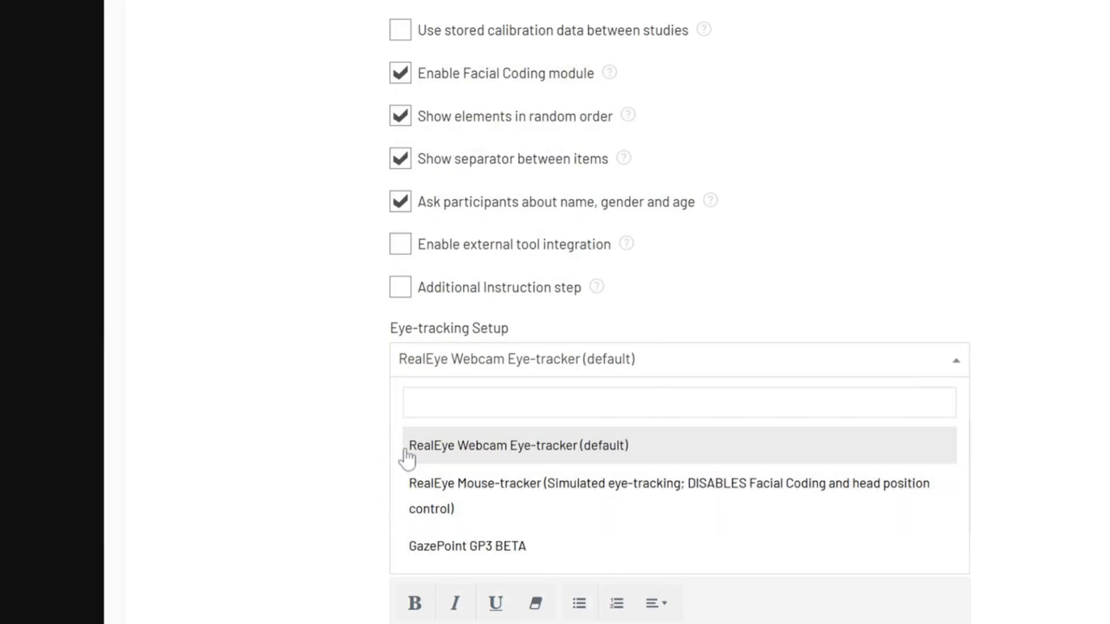
{"action": "left_click", "coordinate": [454, 457]}
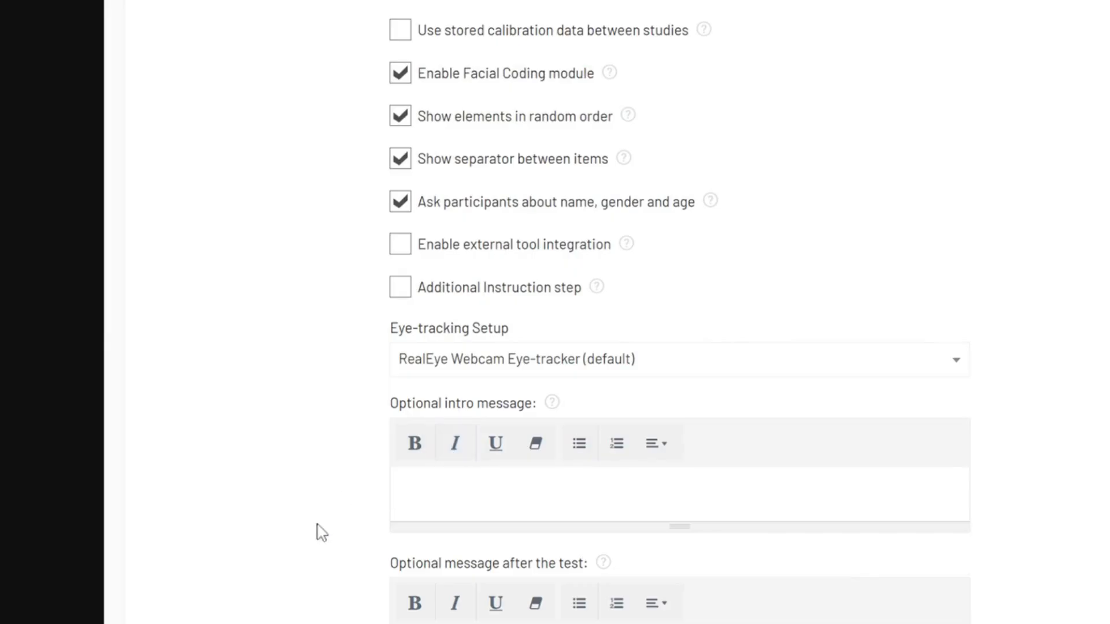
Enter the optional intro message "Hello, now you're going to see a few images and videos - have fun!"
{"action": "scroll", "coordinate": [322, 532], "scroll_direction": "down", "scroll_amount": 3}
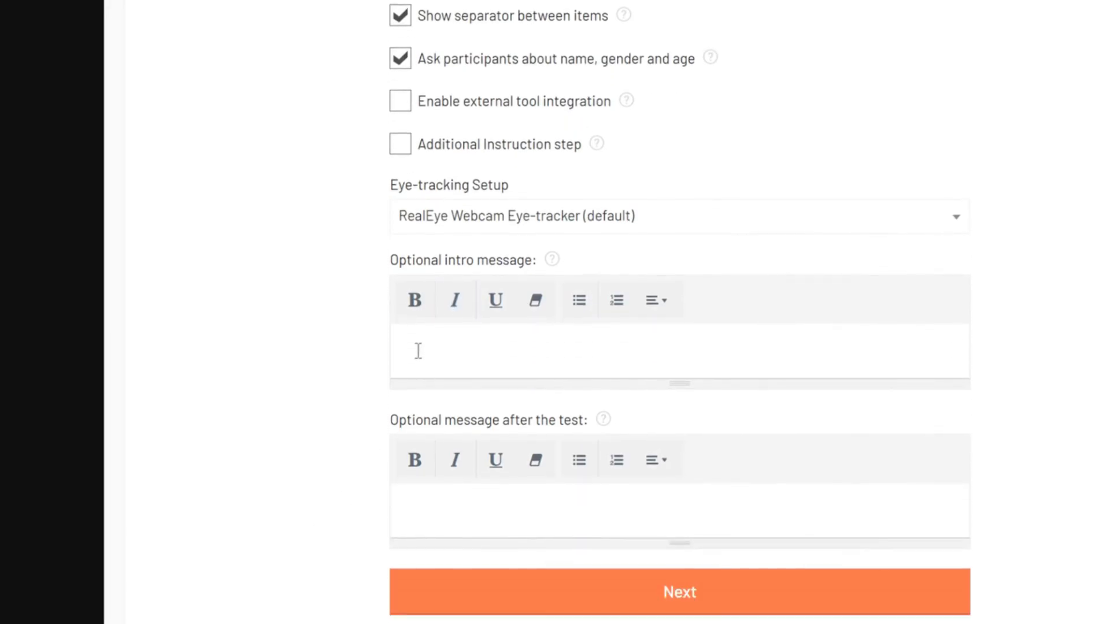
{"action": "left_click", "coordinate": [418, 351]}
{"action": "type", "text": "Hello, now you're going to se"}
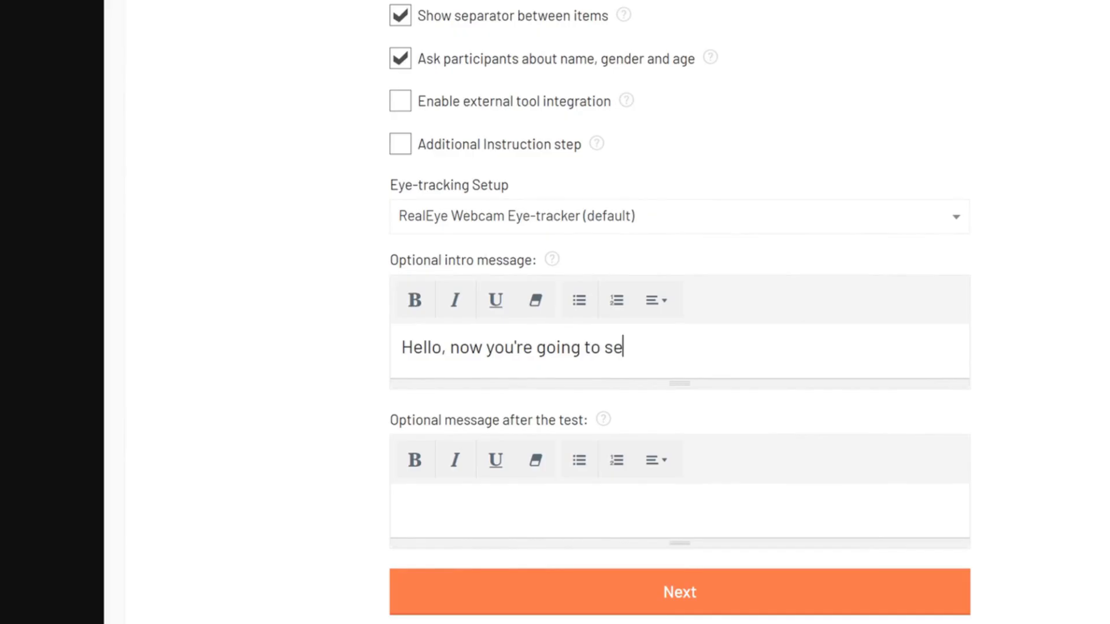
{"action": "type", "text": "e a few images and videos - have fun!"}
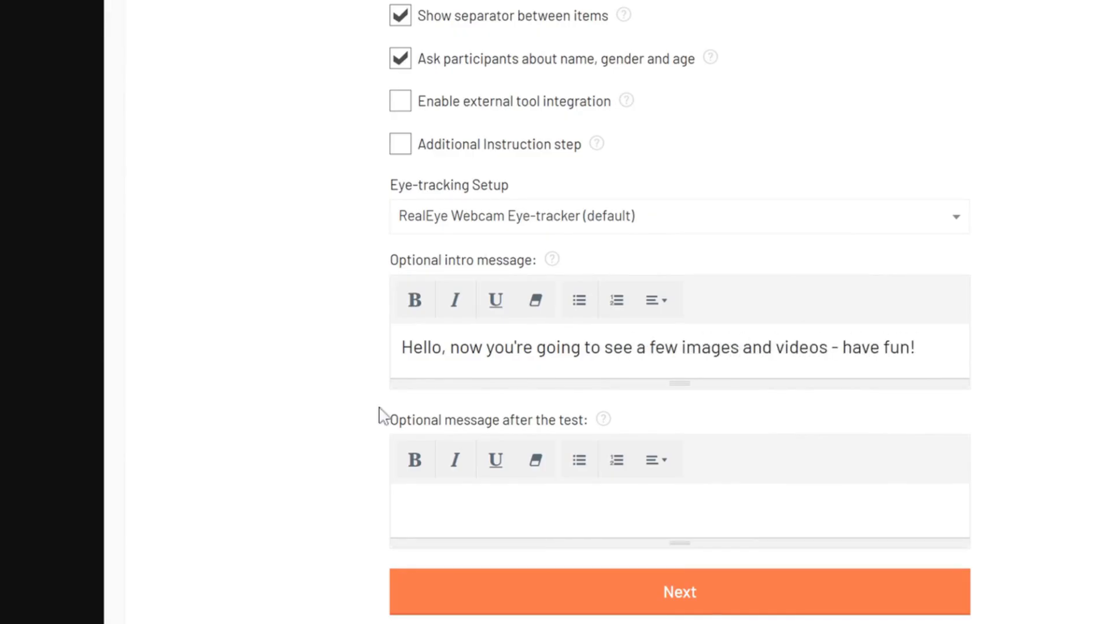
Enter "Thank you for participating." as the message after the test and proceed to the contents setup
{"action": "left_click", "coordinate": [405, 509]}
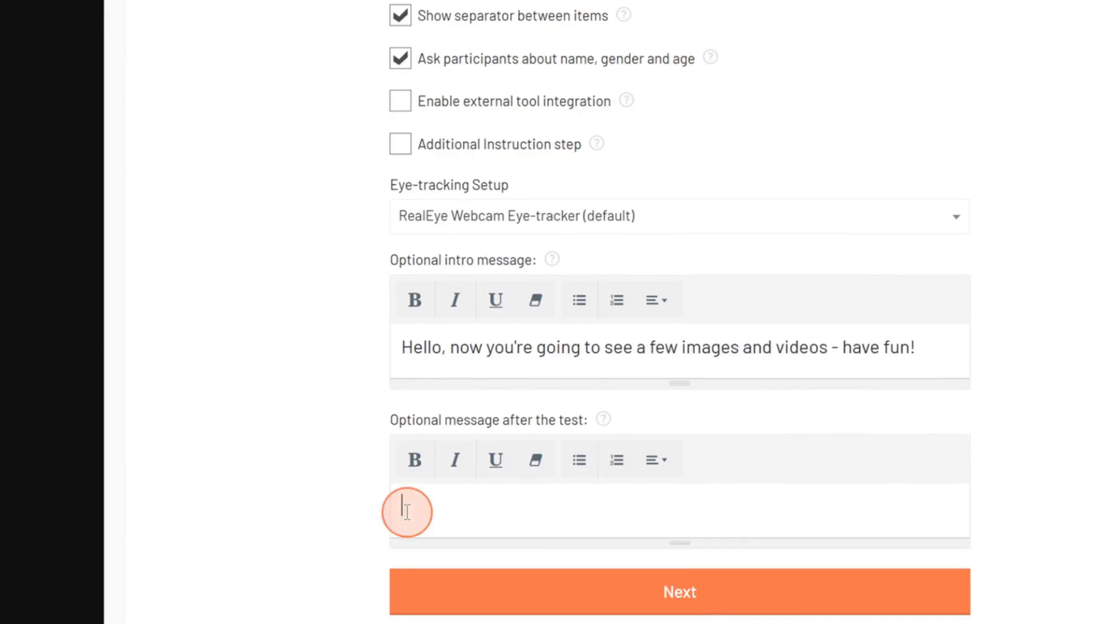
{"action": "type", "text": "Th"}
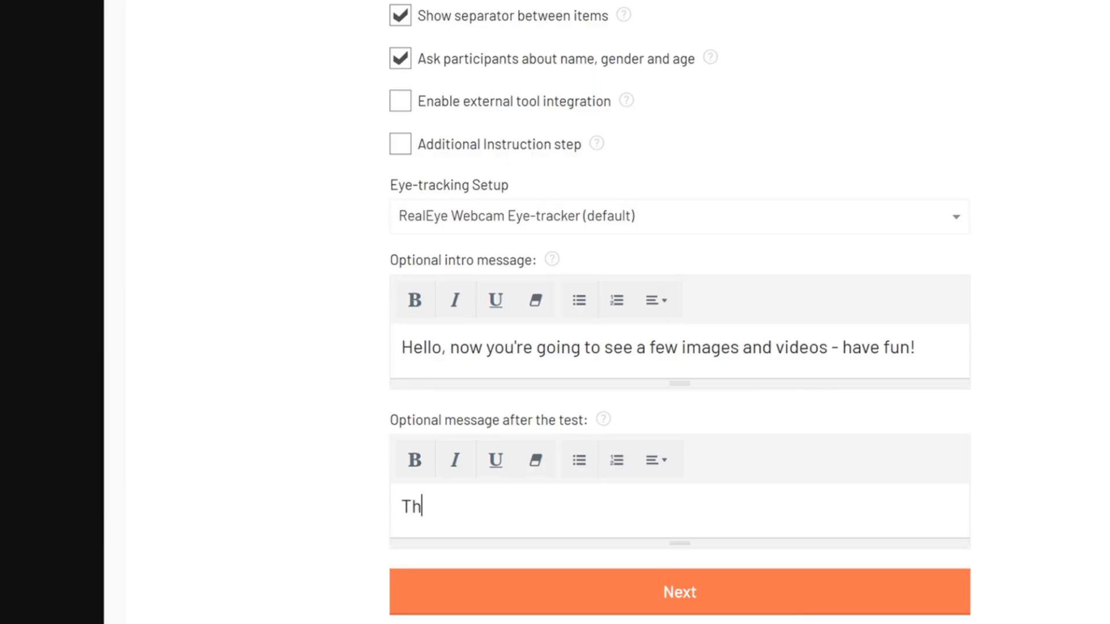
{"action": "type", "text": "ank you for participating"}
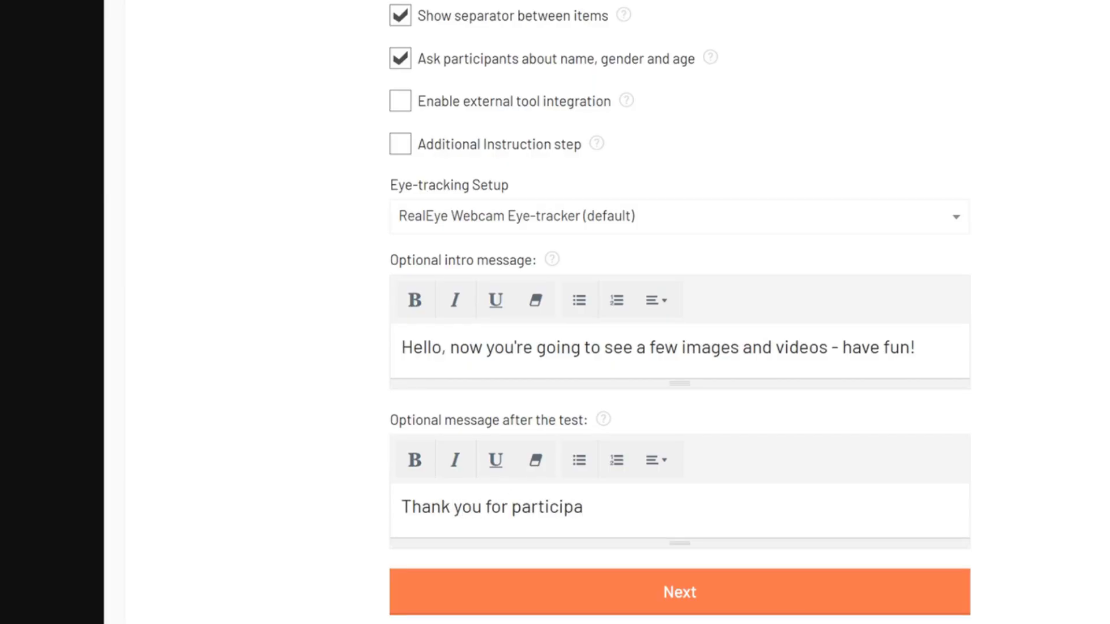
{"action": "type", "text": "."}
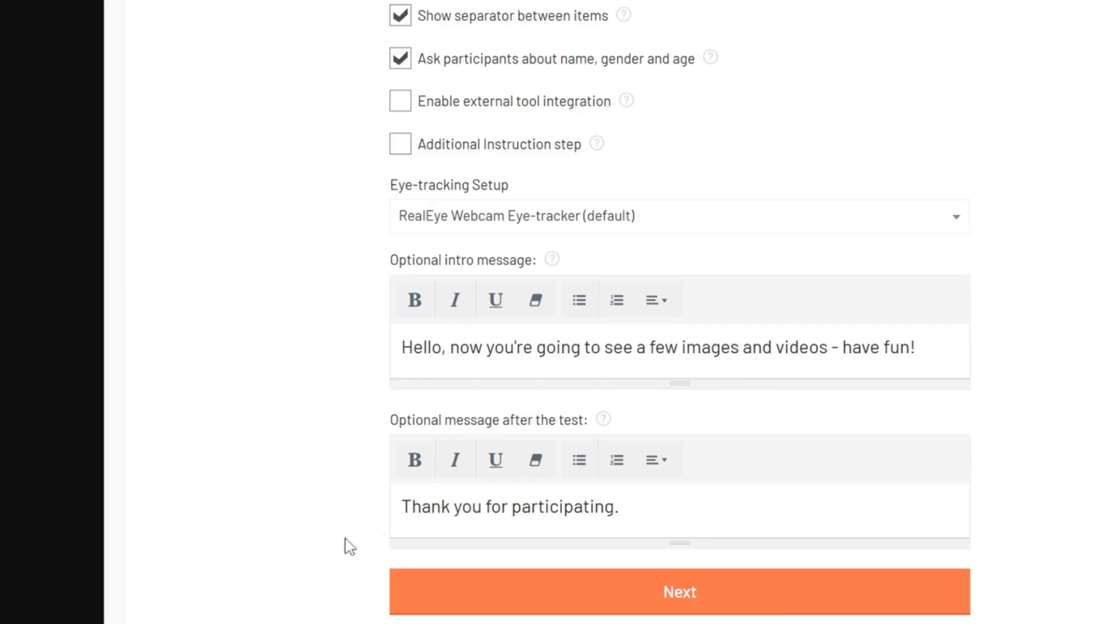
{"action": "left_click", "coordinate": [646, 596]}
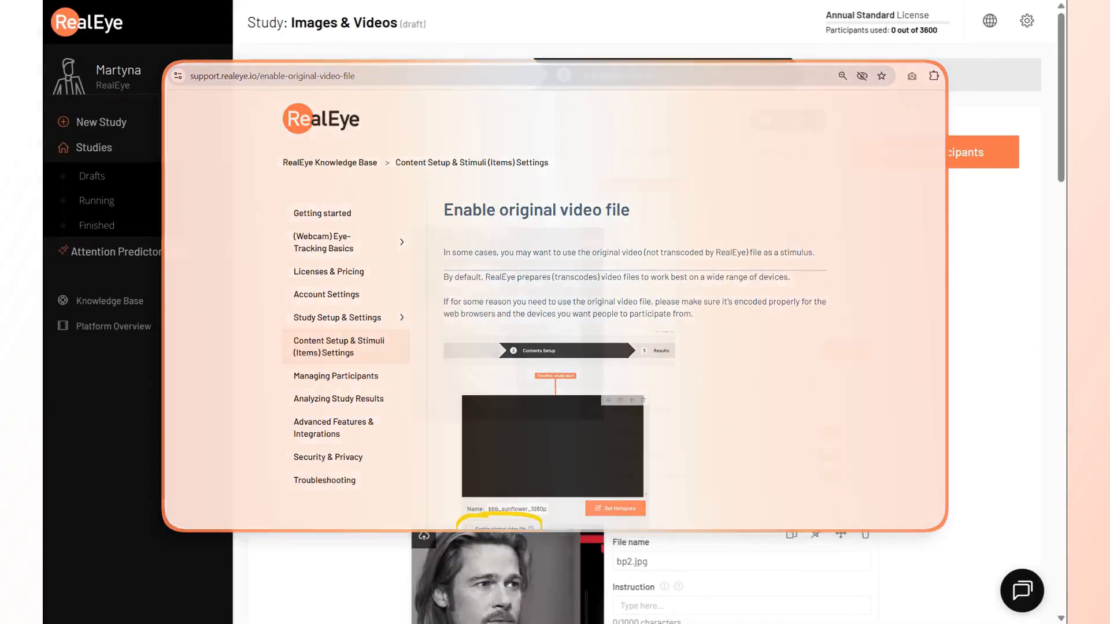
Move the gatsby.jpg item to the start of the study timeline and pin it in that order
{"action": "scroll", "coordinate": [349, 429], "scroll_direction": "down", "scroll_amount": 20}
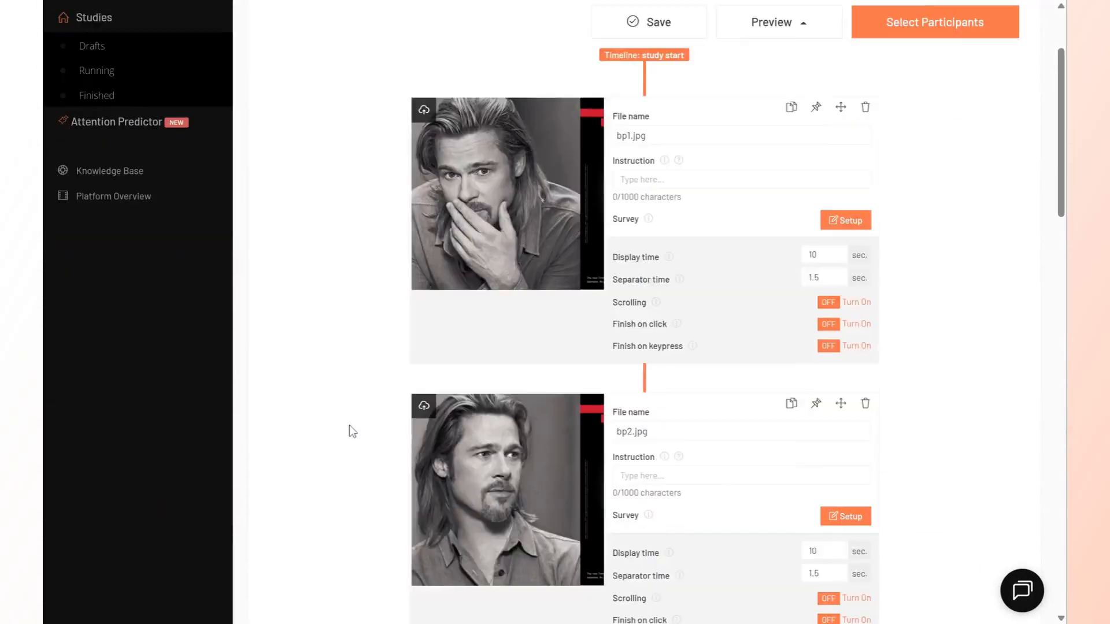
{"action": "scroll", "coordinate": [349, 429], "scroll_direction": "up", "scroll_amount": 15}
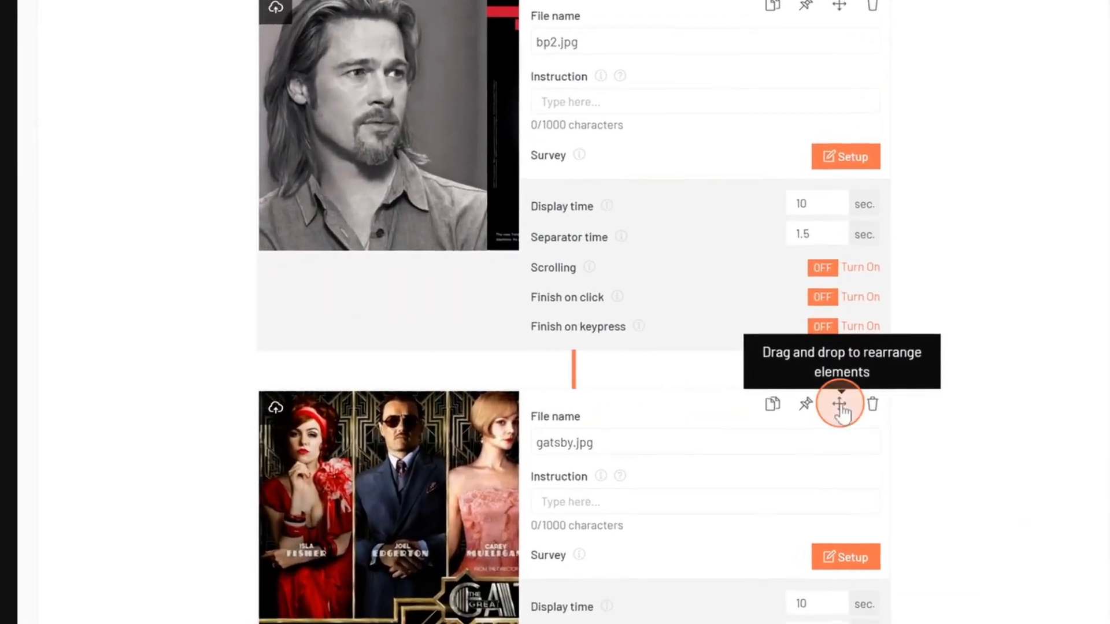
{"action": "left_click_drag", "start_coordinate": [842, 405], "coordinate": [825, 250]}
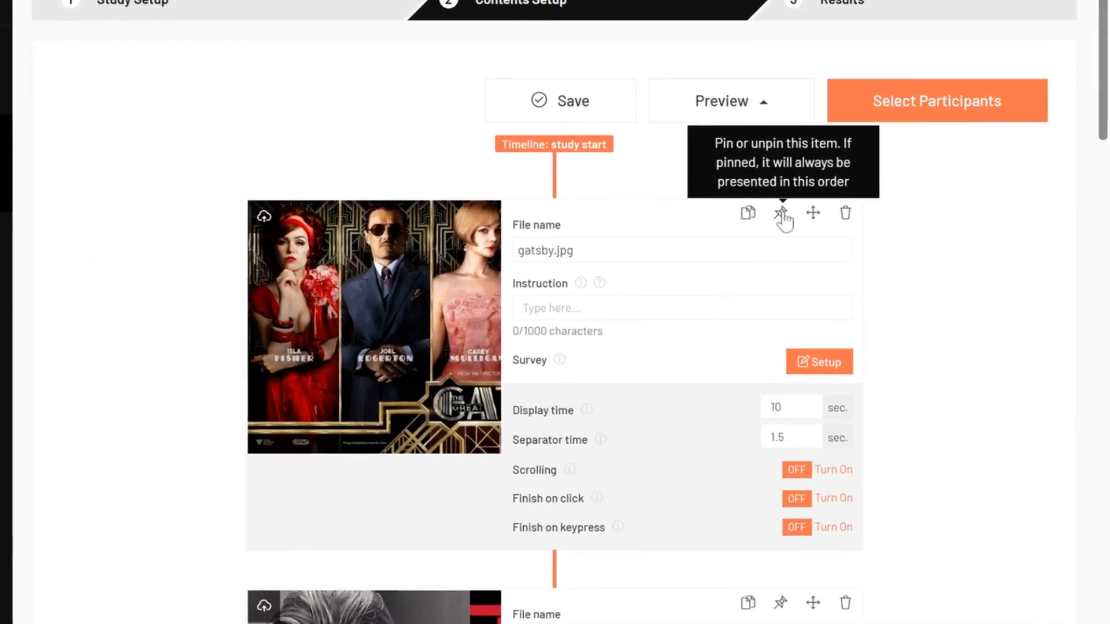
{"action": "left_click", "coordinate": [816, 237]}
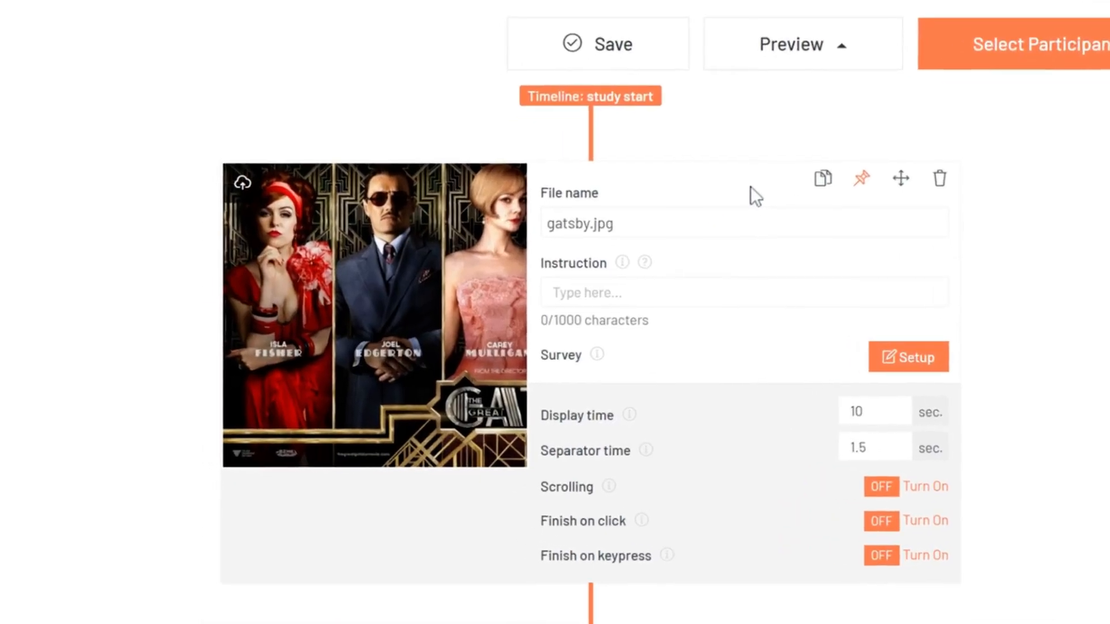
Rename the gatsby.jpg item to Movie_poster and set its instruction to "Press the spacebar once you count how many actors is there on the movie poster."
{"action": "triple_click", "coordinate": [660, 223]}
{"action": "type", "text": "Movie_poster"}
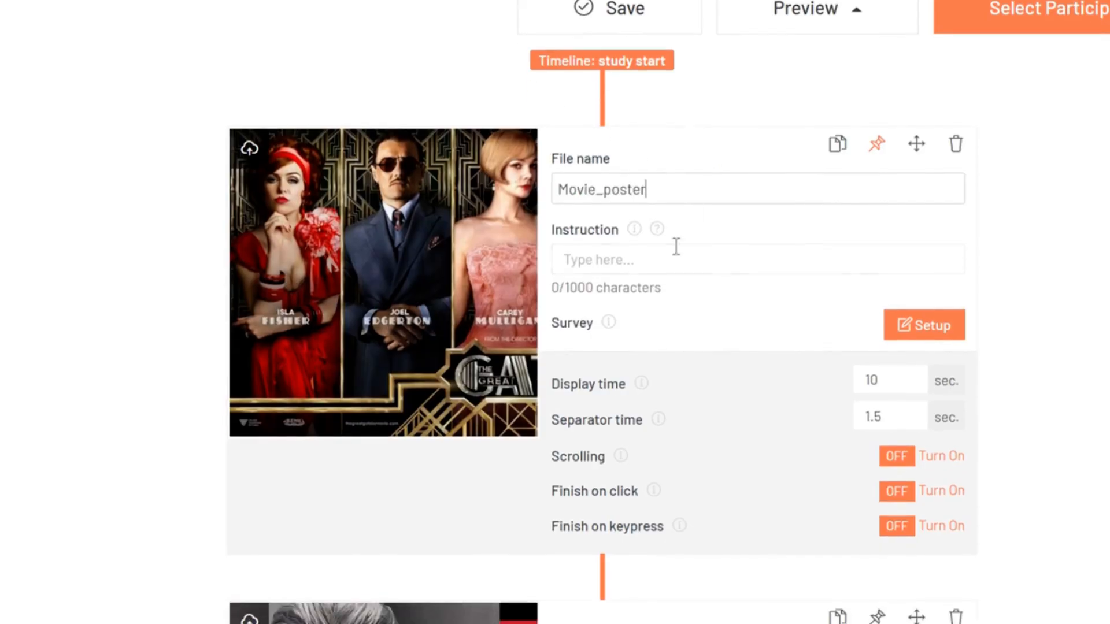
{"action": "left_click", "coordinate": [675, 254]}
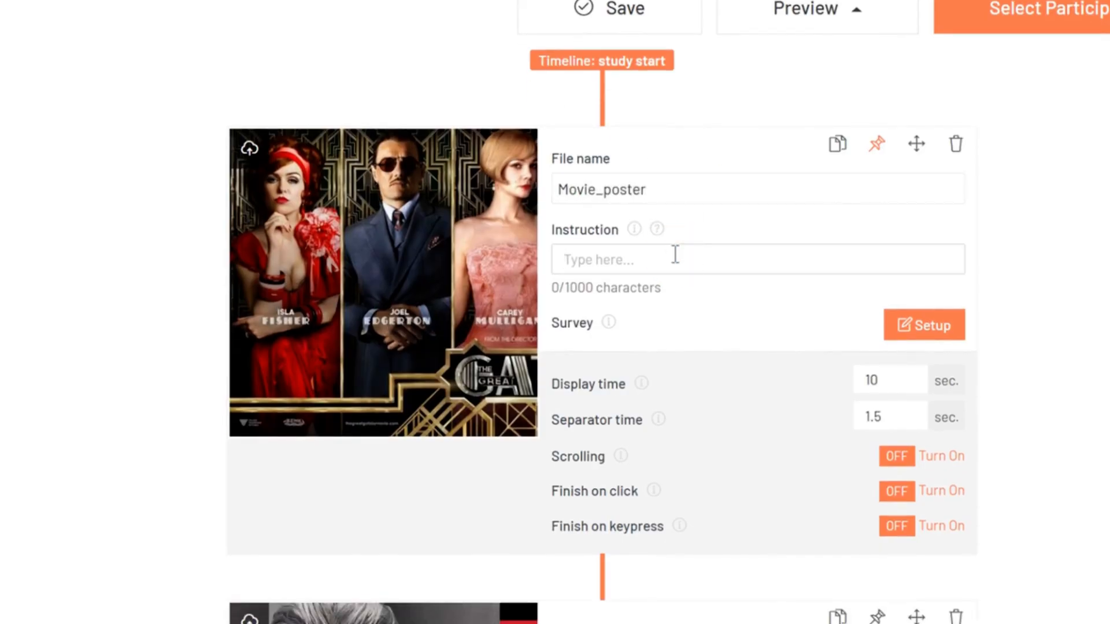
{"action": "type", "text": "Press the spaceb"}
{"action": "type", "text": "ar once you count how man"}
{"action": "type", "text": "y actors is t"}
{"action": "type", "text": "he movie poster."}
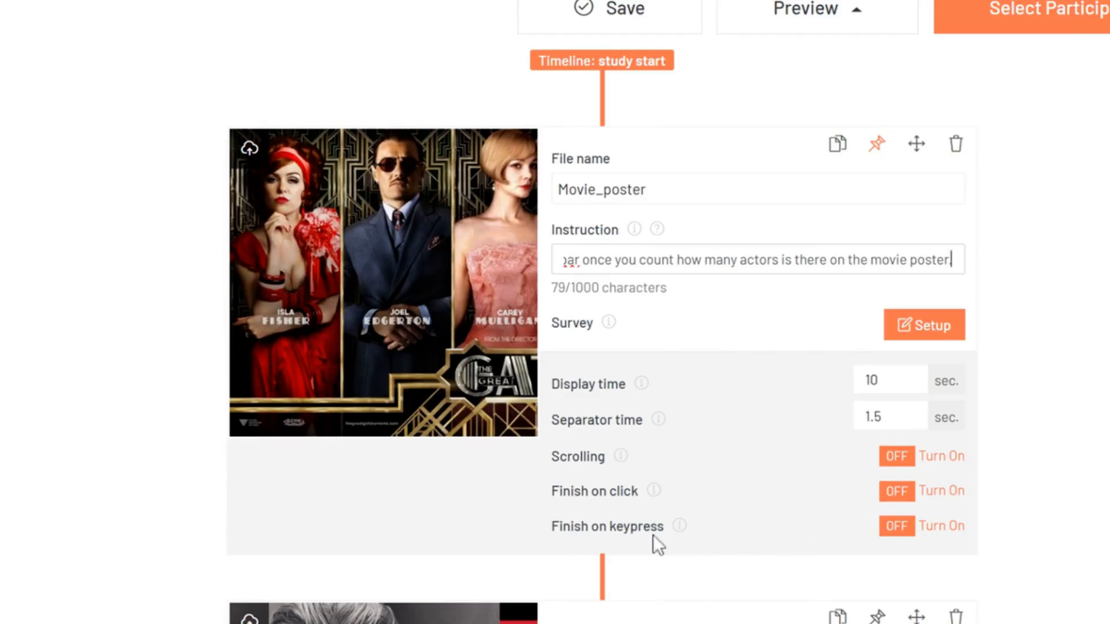
Turn on Finish on keypress for Movie_poster and set its minimum display time to 2 seconds
{"action": "left_click", "coordinate": [942, 526]}
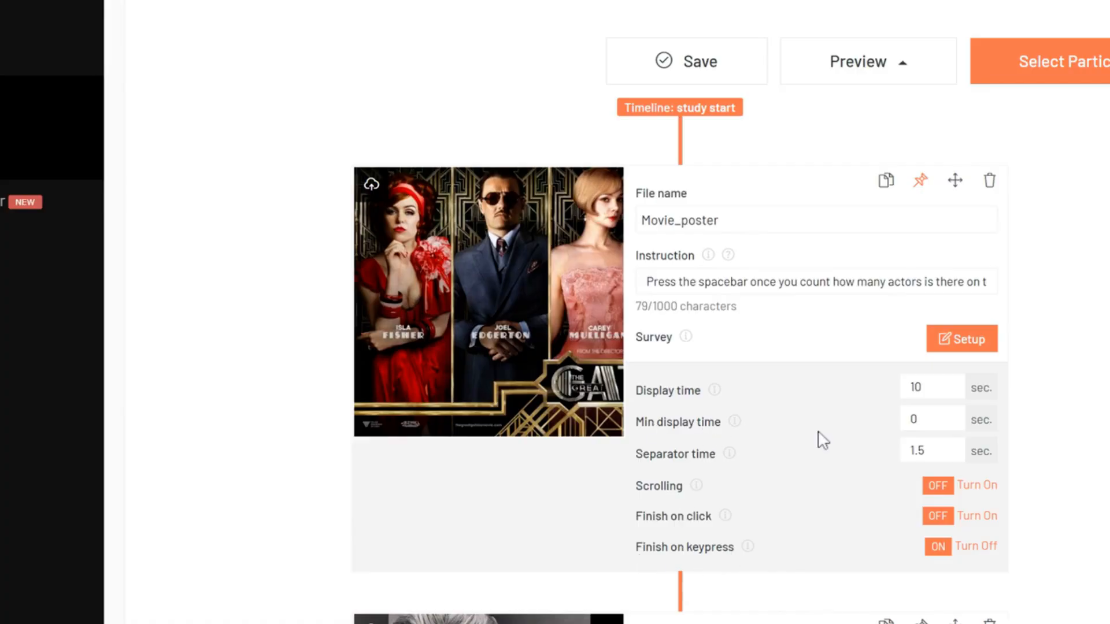
{"action": "double_click", "coordinate": [905, 420]}
{"action": "type", "text": "2"}
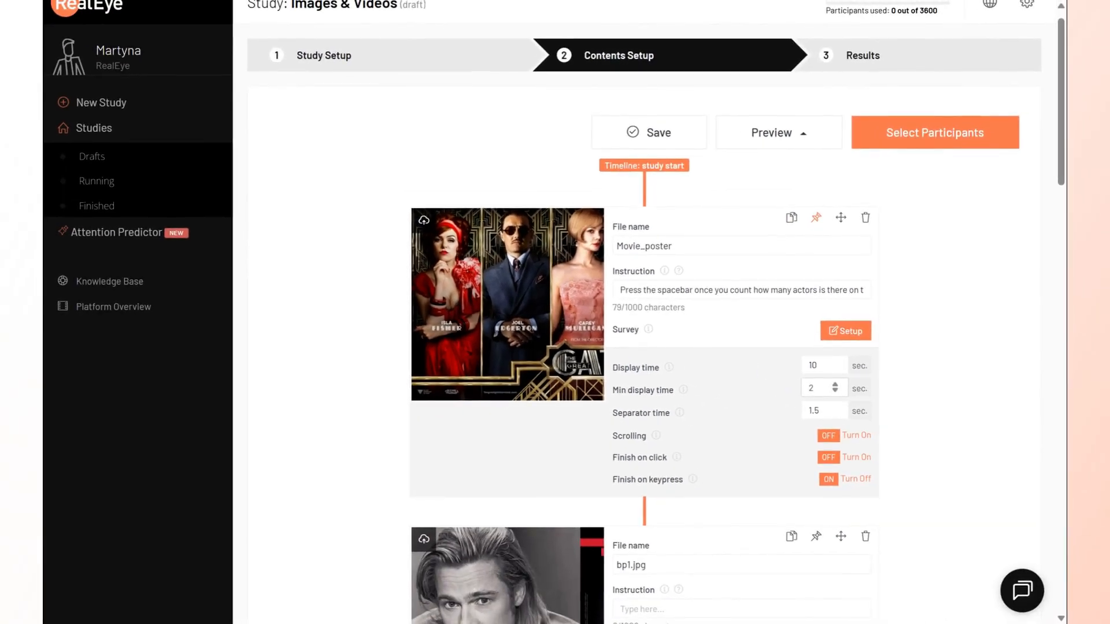
Add a text-answer question to the Movie_poster survey asking "How many actors are there in the poster?"
{"action": "left_click", "coordinate": [853, 336]}
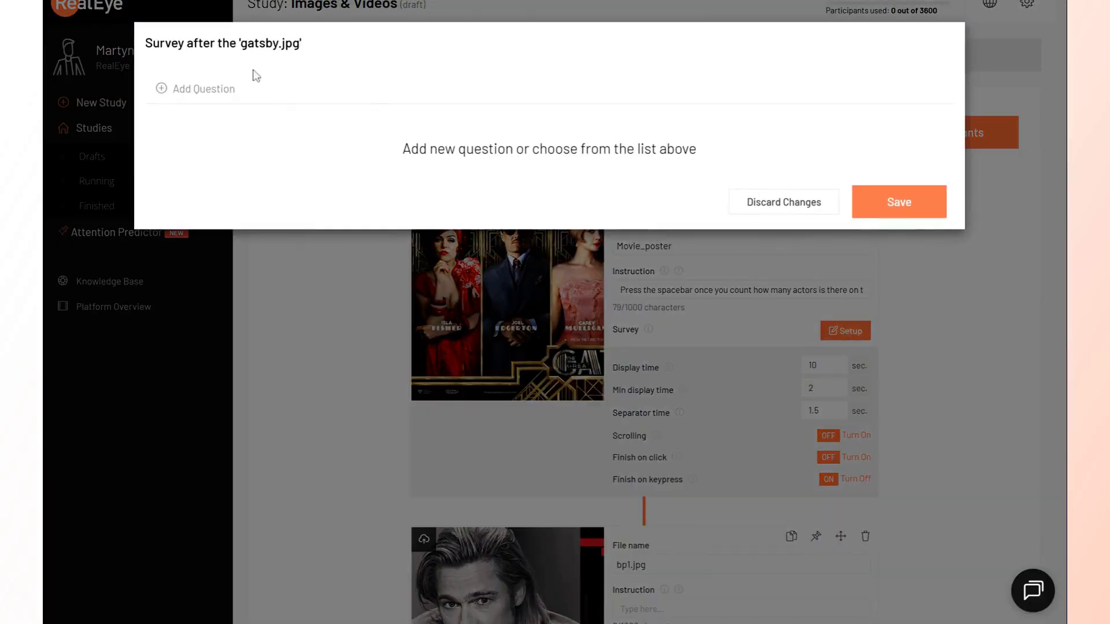
{"action": "left_click", "coordinate": [195, 88]}
{"action": "left_click", "coordinate": [207, 180]}
{"action": "left_click", "coordinate": [196, 238]}
{"action": "left_click", "coordinate": [196, 144]}
{"action": "type", "text": "How many actors"}
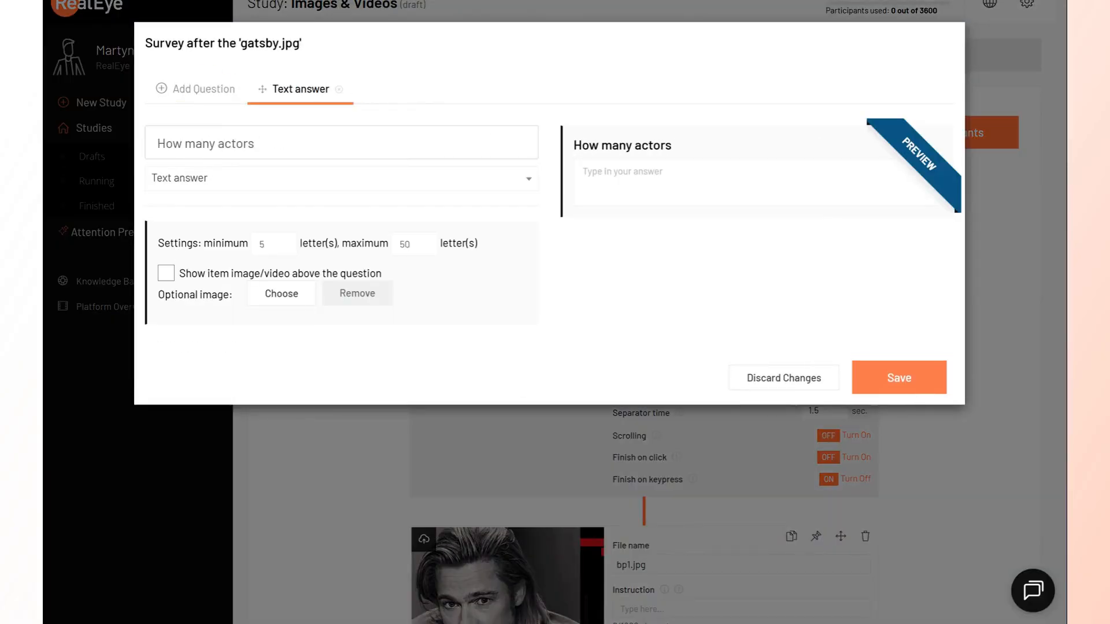
{"action": "type", "text": " are there in the poster?"}
Set the question's minimum answer length to 0 letters and save the survey
{"action": "double_click", "coordinate": [263, 244]}
{"action": "type", "text": "0"}
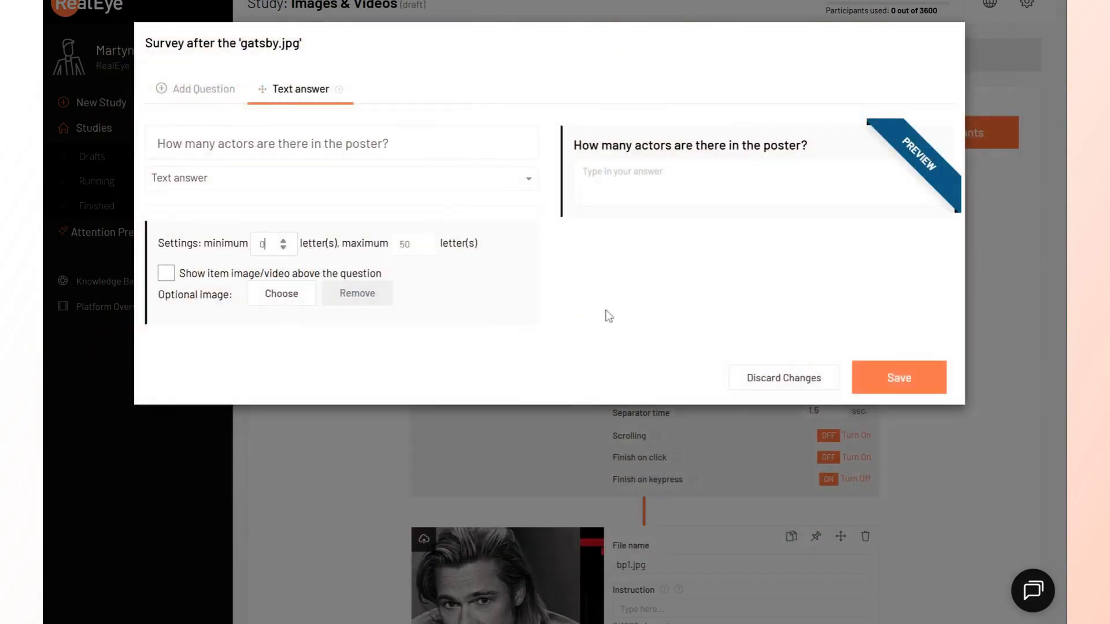
{"action": "left_click", "coordinate": [899, 377]}
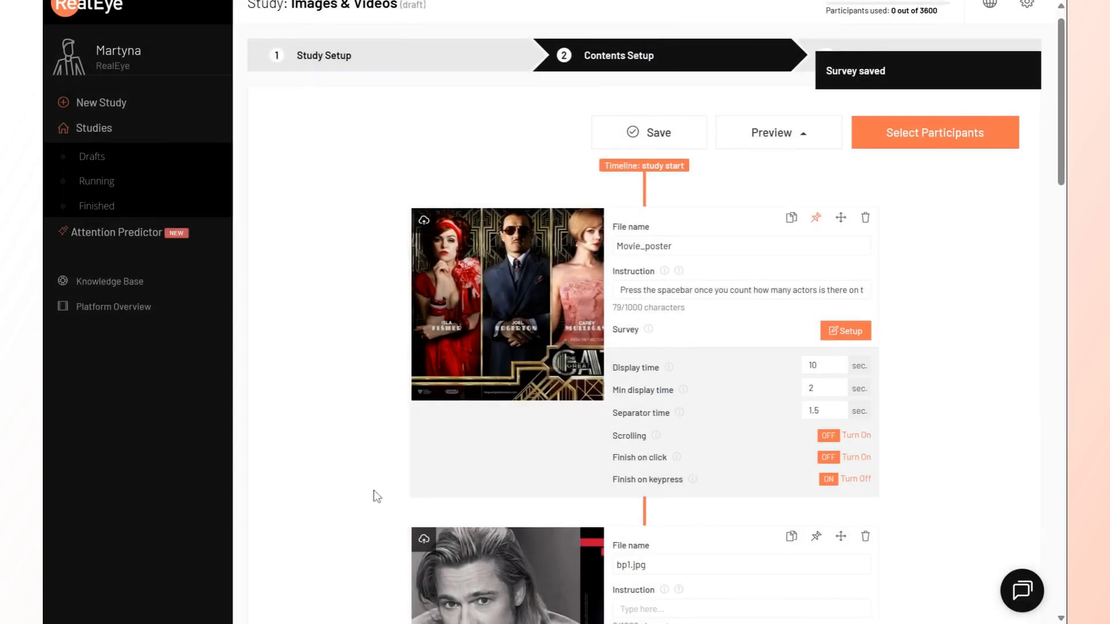
Add an item group that shows all items randomly to the study timeline
{"action": "scroll", "coordinate": [900, 459], "scroll_direction": "down", "scroll_amount": 7}
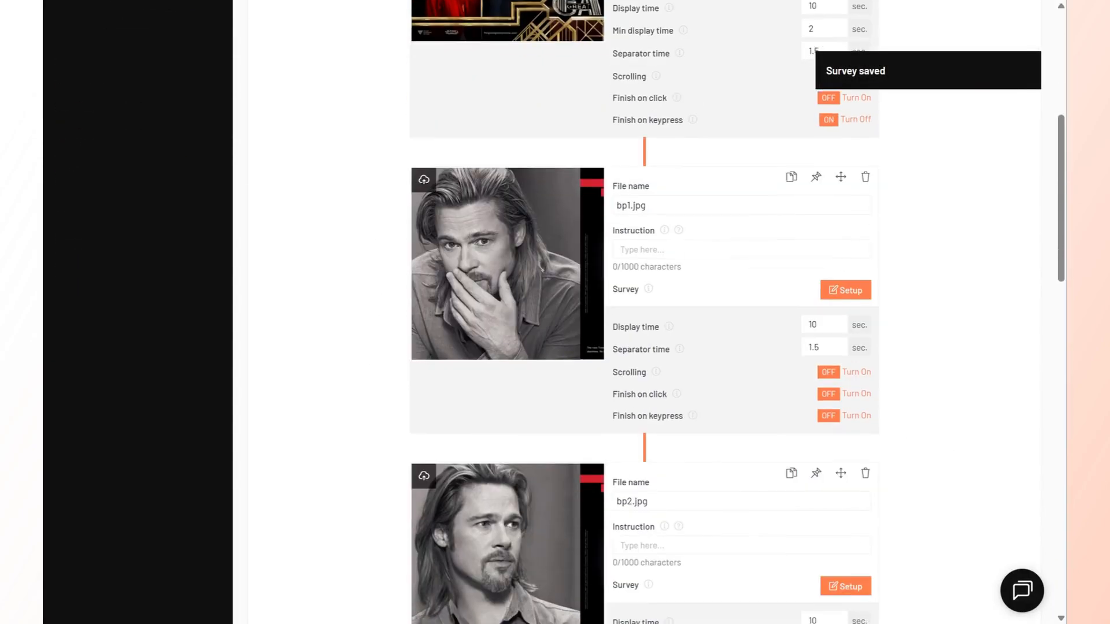
{"action": "scroll", "coordinate": [587, 362], "scroll_direction": "down", "scroll_amount": 1}
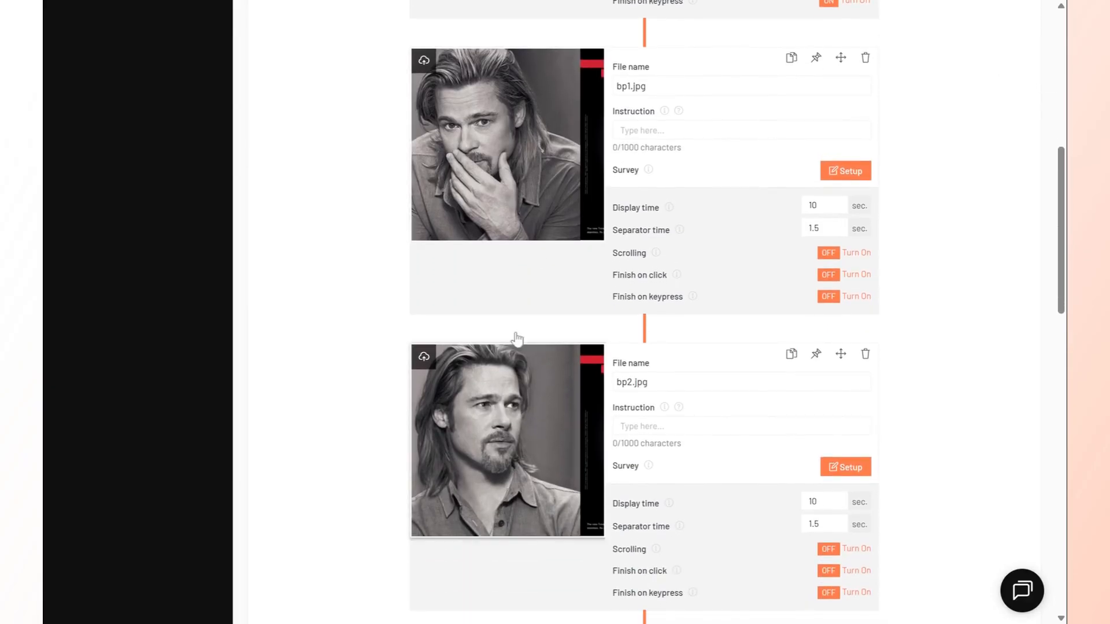
{"action": "scroll", "coordinate": [354, 372], "scroll_direction": "down", "scroll_amount": 14}
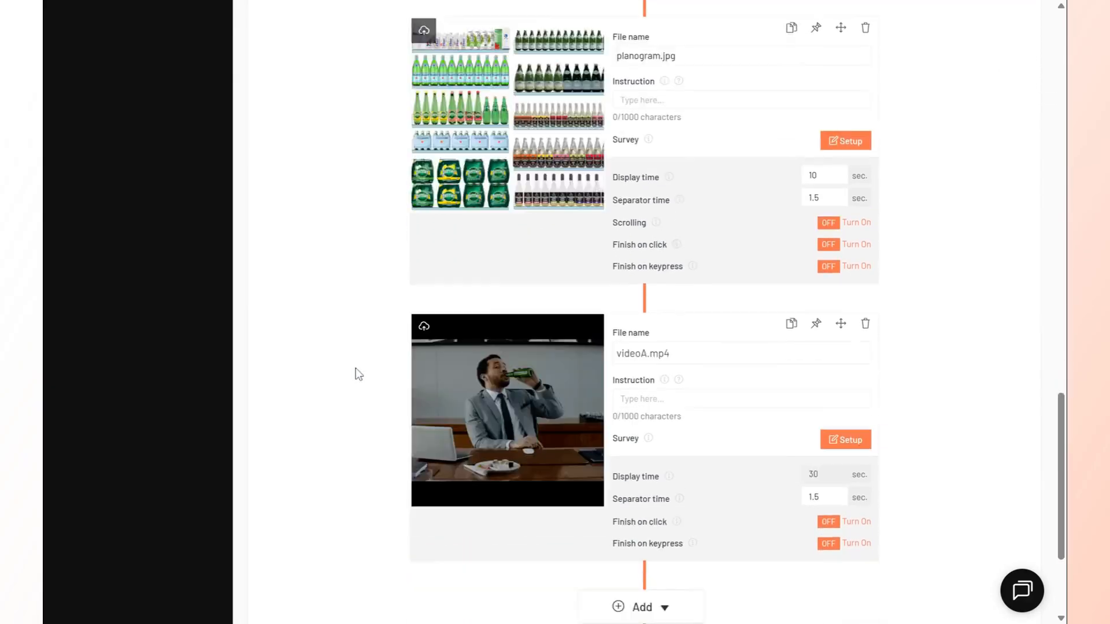
{"action": "left_click", "coordinate": [645, 417]}
{"action": "left_click", "coordinate": [636, 475]}
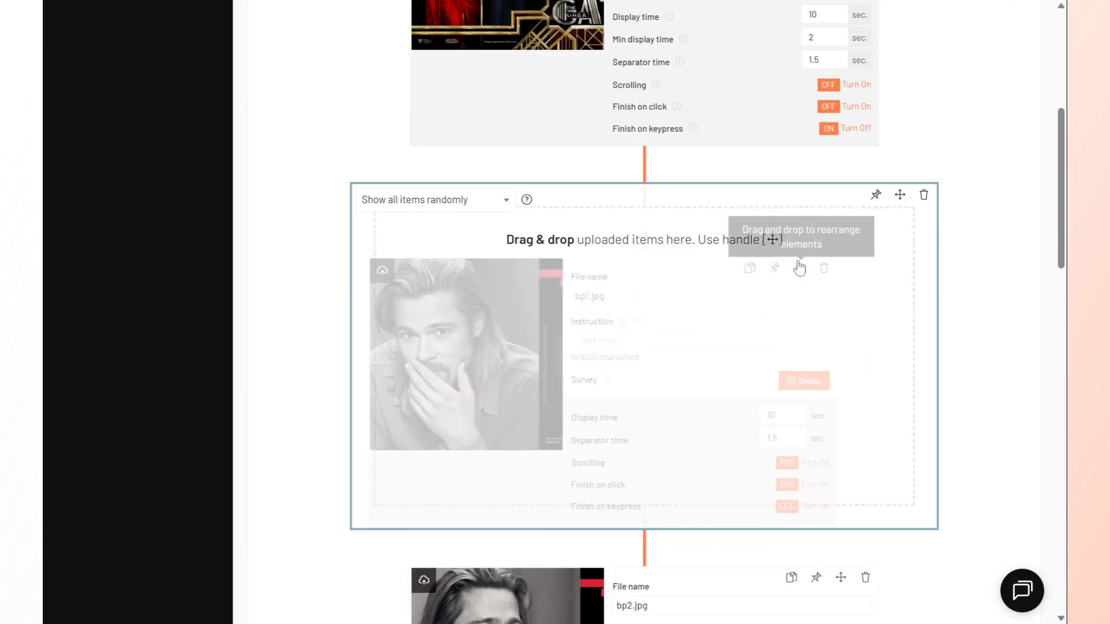
Move bp1.jpg and bp2.jpg into the item group and set the group to One item selected randomly
{"action": "scroll", "coordinate": [801, 292], "scroll_direction": "down", "scroll_amount": 3}
{"action": "left_click_drag", "start_coordinate": [843, 393], "coordinate": [811, 412]}
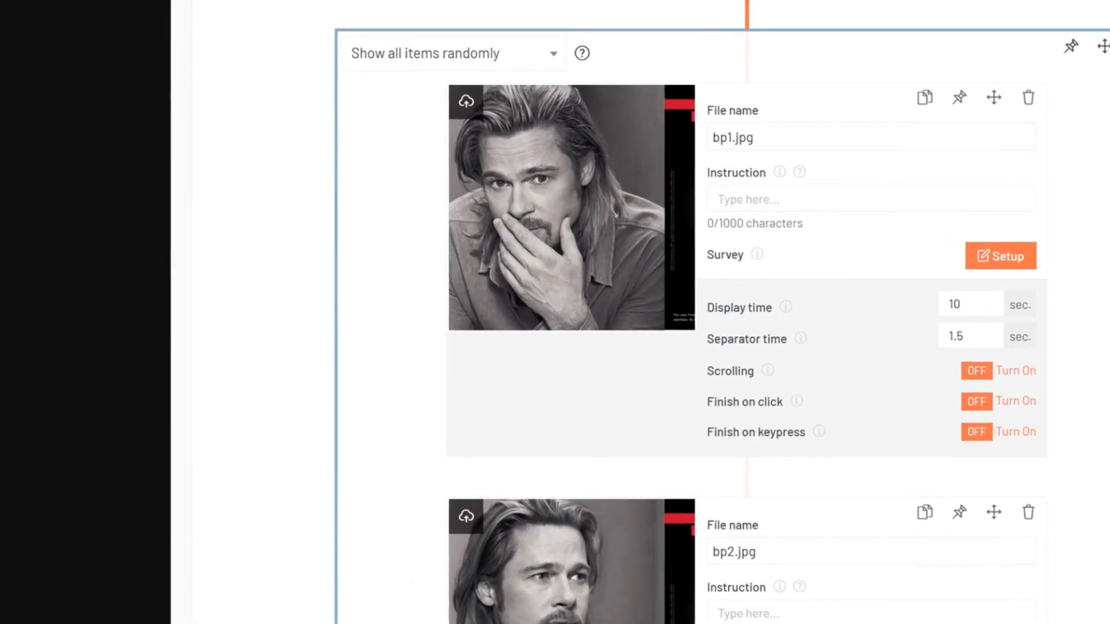
{"action": "left_click", "coordinate": [376, 55]}
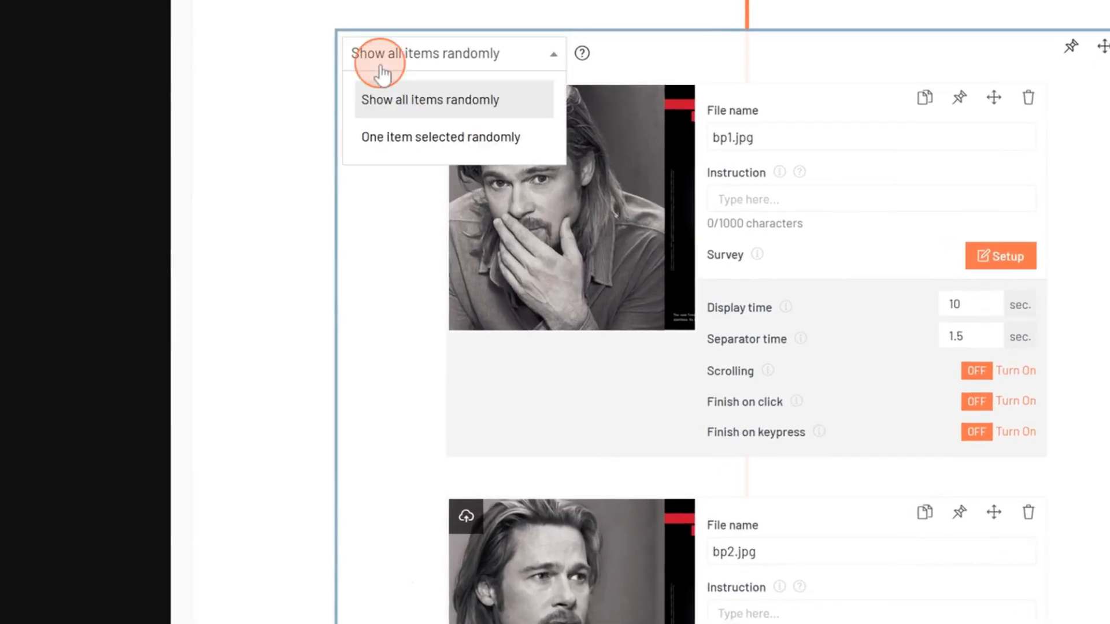
{"action": "left_click", "coordinate": [408, 144]}
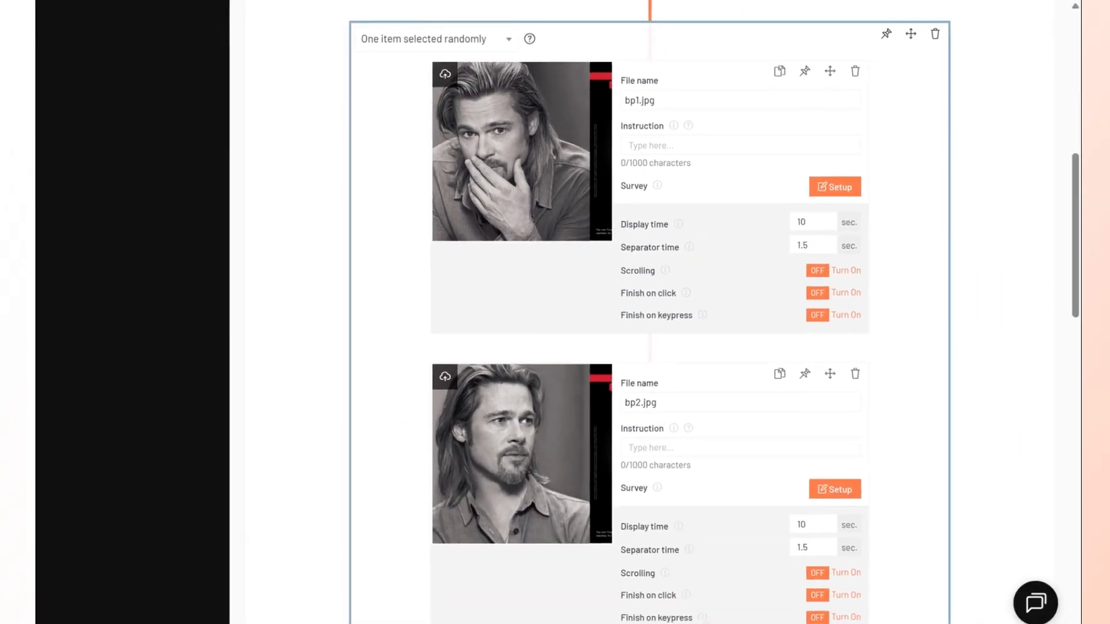
Turn on scrolling for the long vertical image lp-case-study.png
{"action": "scroll", "coordinate": [408, 256], "scroll_direction": "down", "scroll_amount": 1}
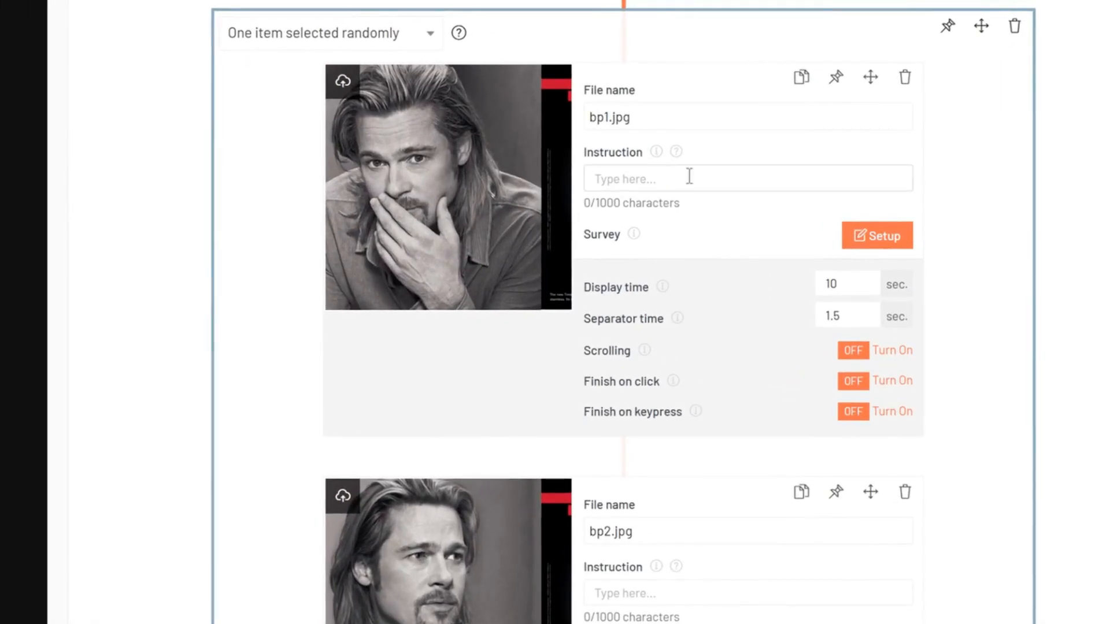
{"action": "scroll", "coordinate": [756, 255], "scroll_direction": "down", "scroll_amount": 1}
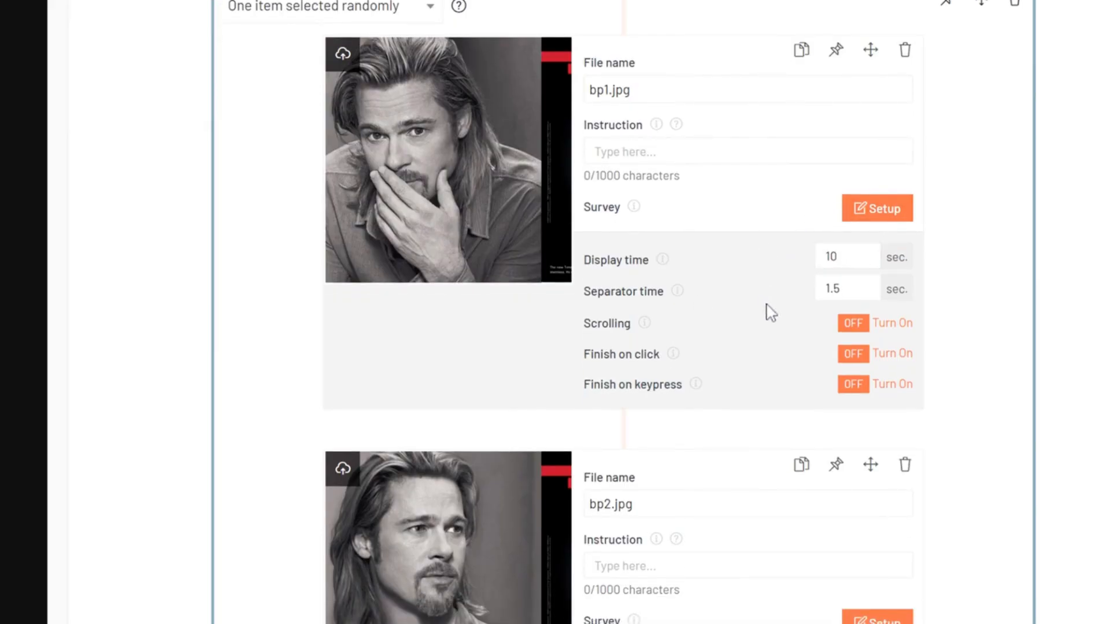
{"action": "scroll", "coordinate": [746, 345], "scroll_direction": "down", "scroll_amount": 1}
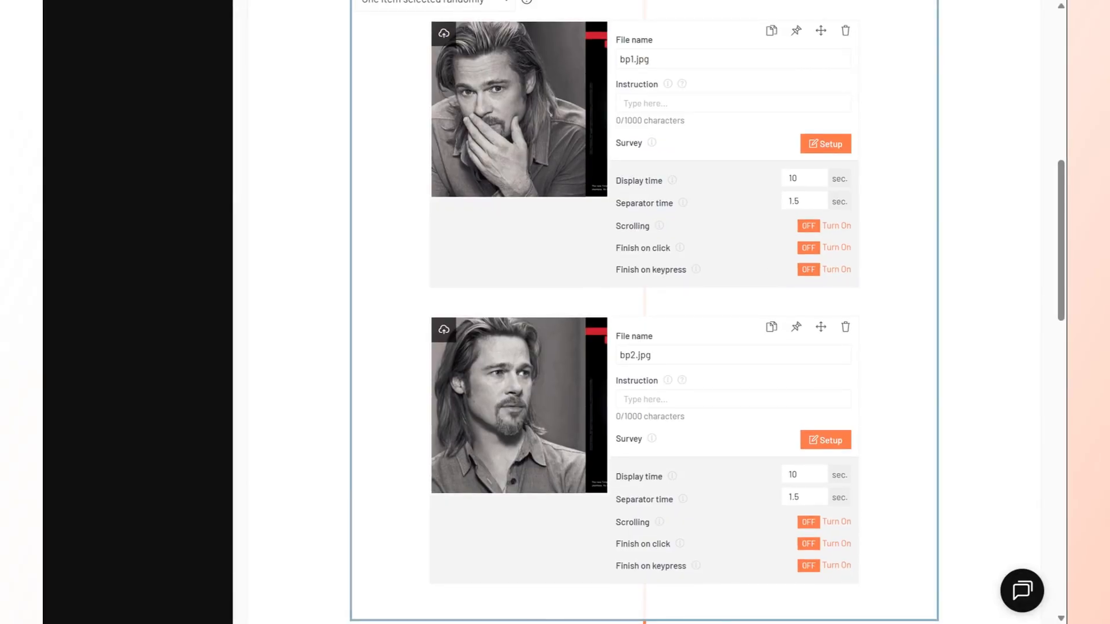
{"action": "scroll", "coordinate": [645, 312], "scroll_direction": "down", "scroll_amount": 6}
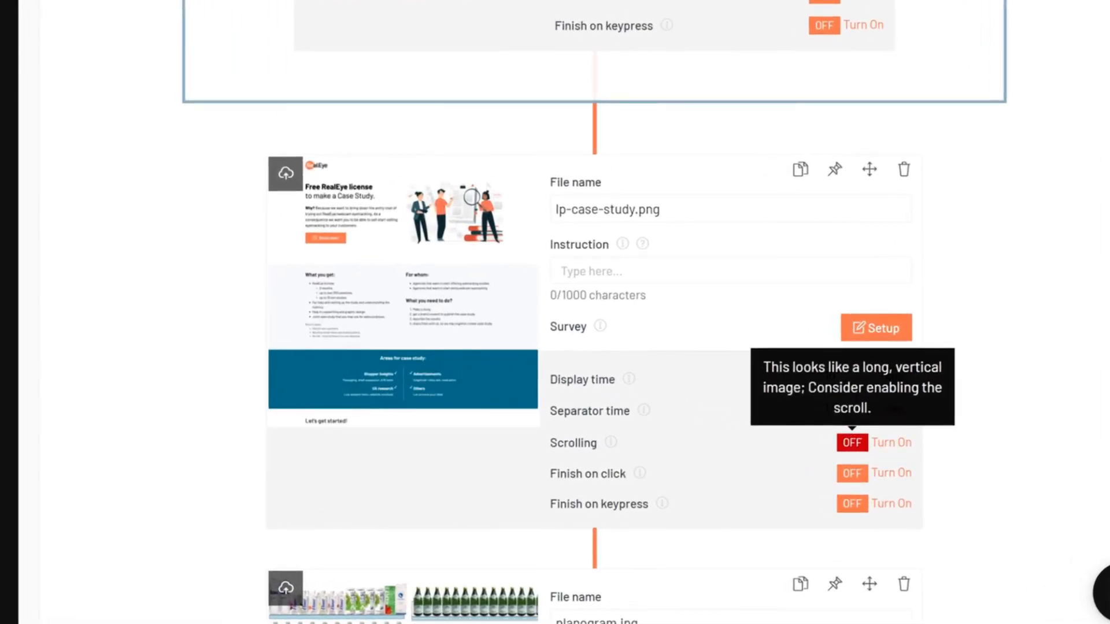
{"action": "left_click", "coordinate": [895, 448]}
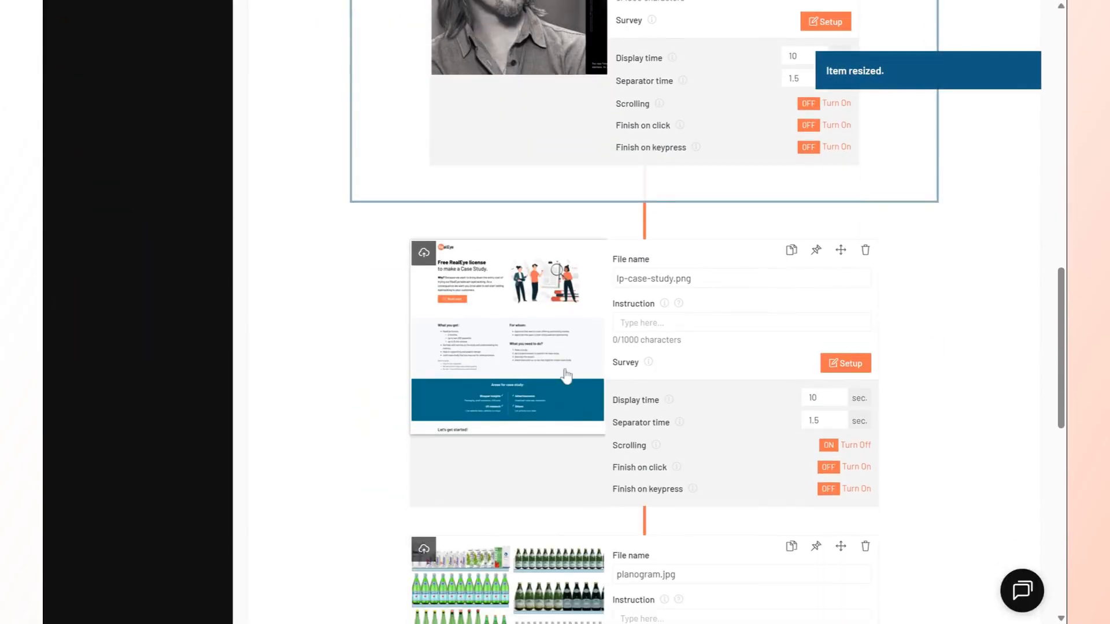
Preview lp-case-study.png to check how the page scrolls, and close the preview
{"action": "left_click", "coordinate": [565, 373]}
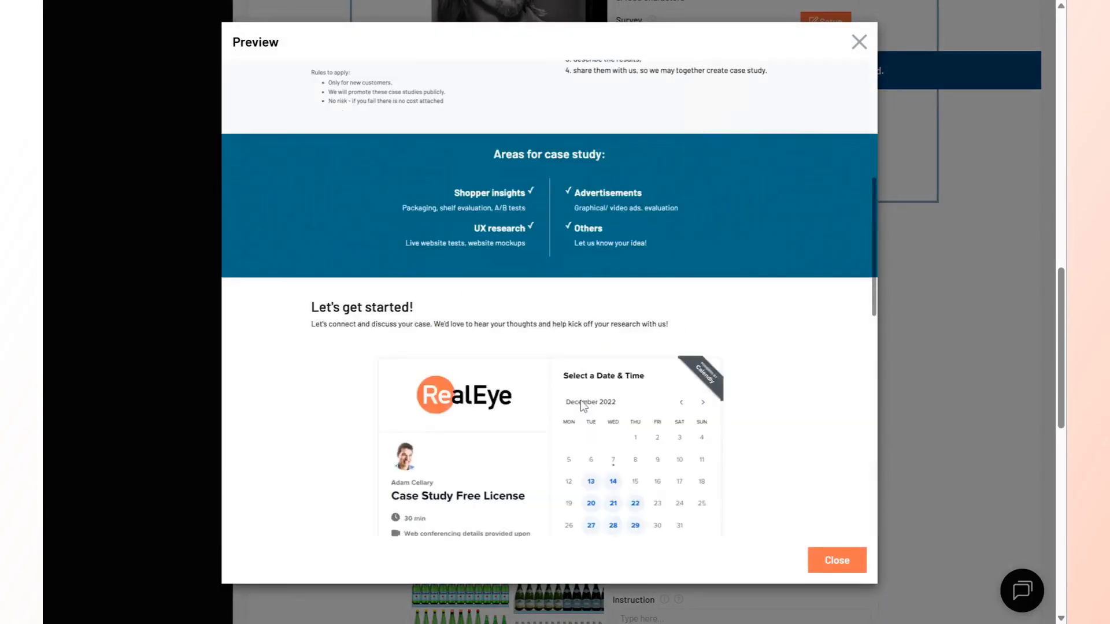
{"action": "scroll", "coordinate": [581, 400], "scroll_direction": "up", "scroll_amount": 10}
{"action": "left_click", "coordinate": [837, 561]}
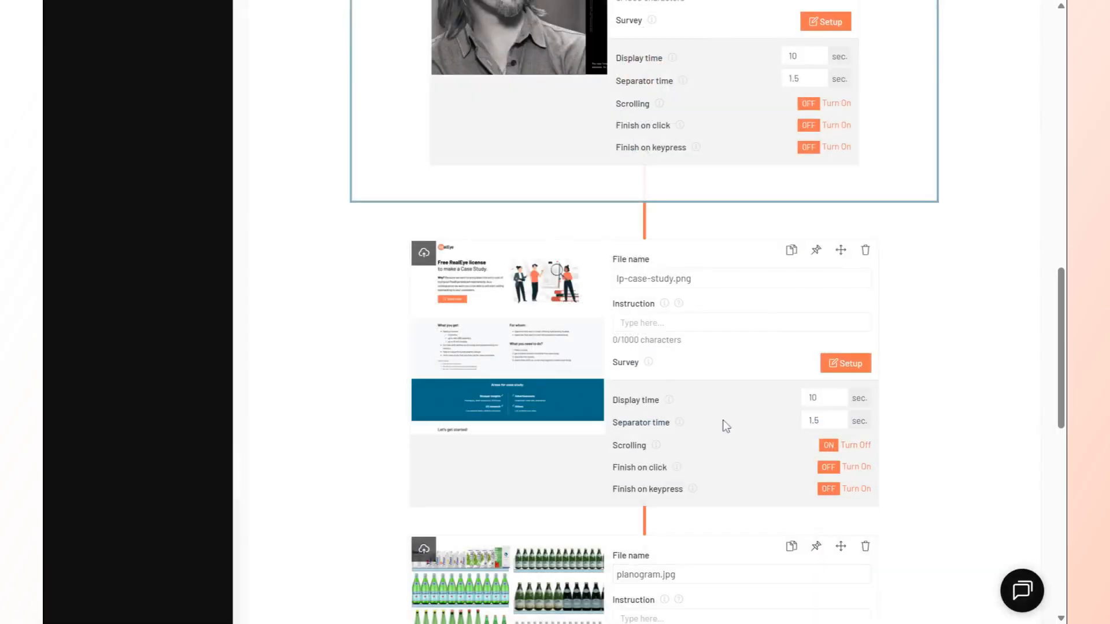
Enter "Book a meeting." as the instruction for lp-case-study.png
{"action": "left_click", "coordinate": [656, 323]}
{"action": "type", "text": "Book a meeting"}
{"action": "type", "text": "."}
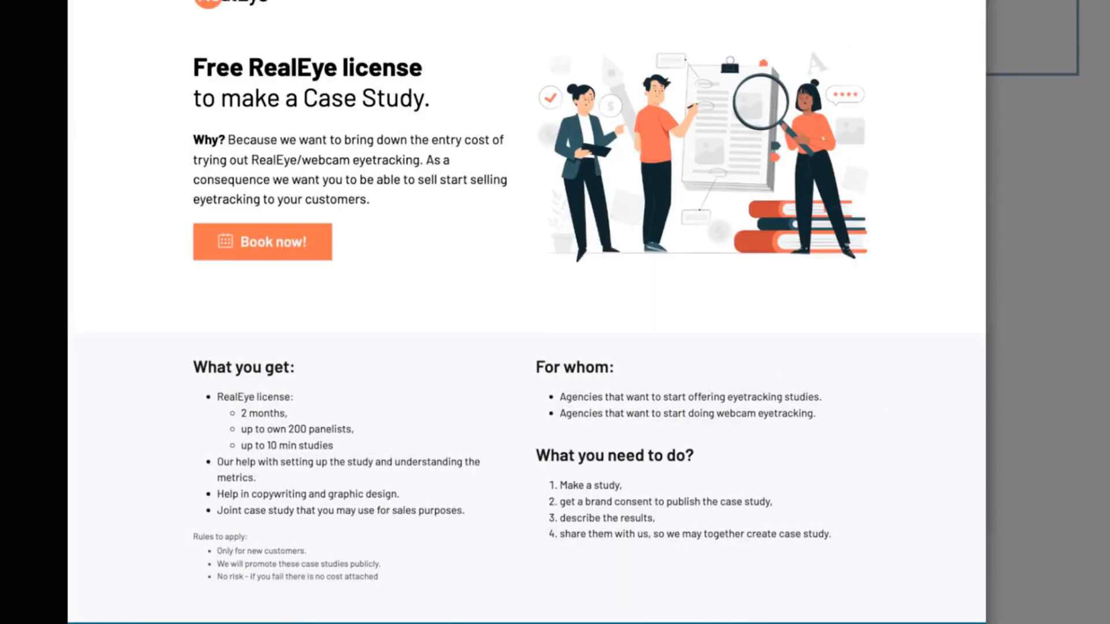
Map Finish on click hotspots on lp-case-study.png over the Book now! button and an area farther down the page, and save them
{"action": "left_click_drag", "start_coordinate": [227, 221], "coordinate": [331, 262]}
{"action": "scroll", "coordinate": [543, 312], "scroll_direction": "down", "scroll_amount": 8}
{"action": "left_click_drag", "start_coordinate": [363, 153], "coordinate": [572, 272]}
{"action": "scroll", "coordinate": [572, 273], "scroll_direction": "up", "scroll_amount": 10}
{"action": "left_click", "coordinate": [846, 43]}
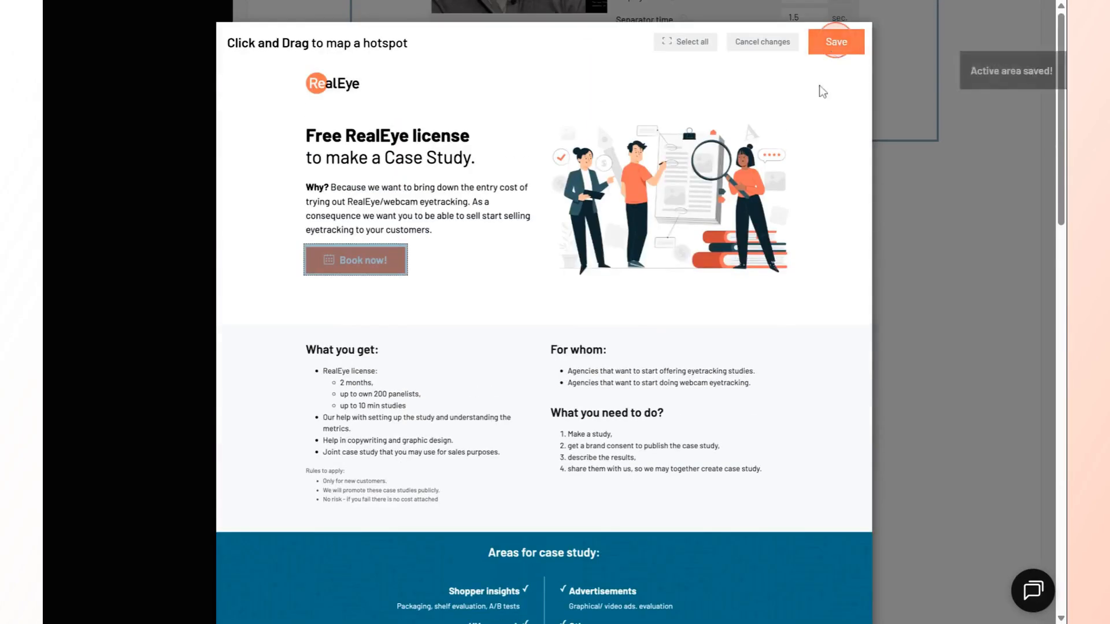
Delete planogram.jpg from the study timeline
{"action": "scroll", "coordinate": [716, 397], "scroll_direction": "down", "scroll_amount": 3}
{"action": "scroll", "coordinate": [550, 397], "scroll_direction": "down", "scroll_amount": 3}
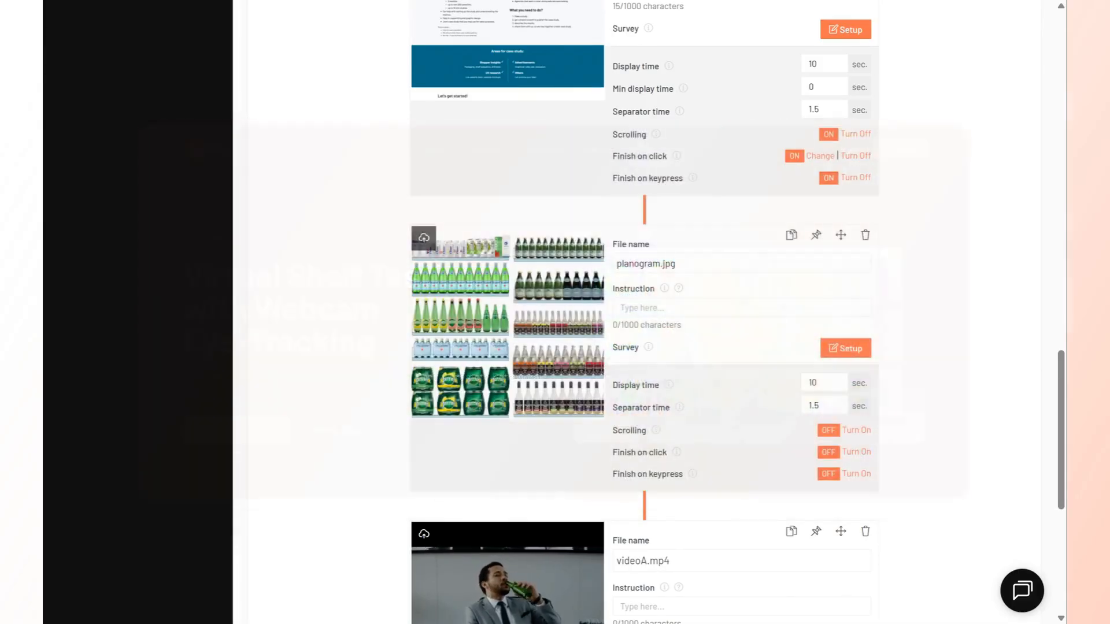
{"action": "left_click", "coordinate": [865, 237]}
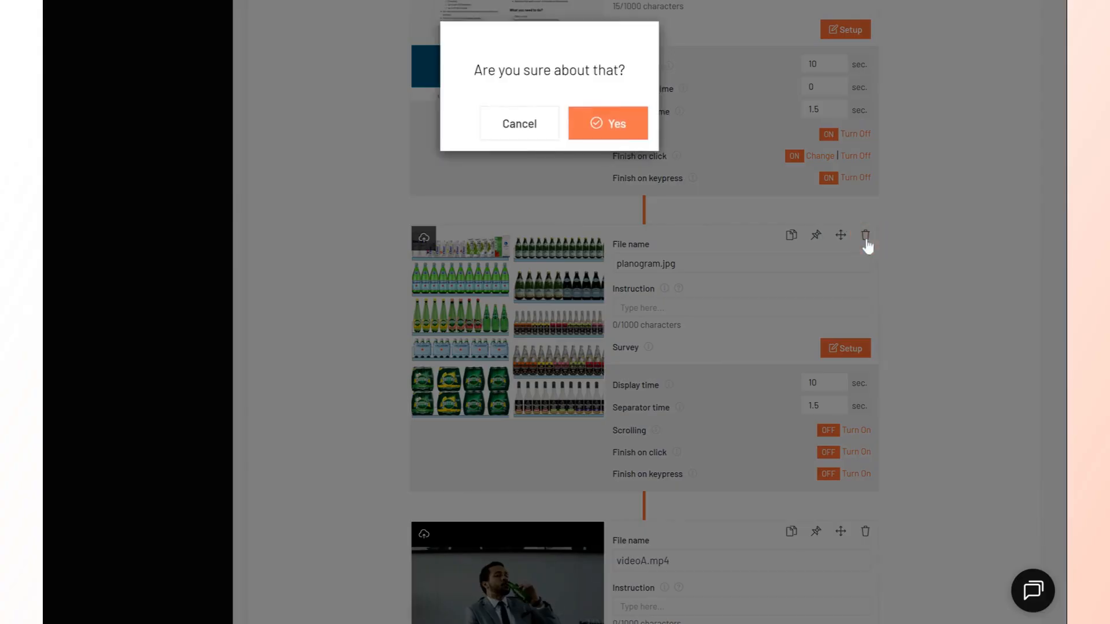
{"action": "left_click", "coordinate": [608, 124]}
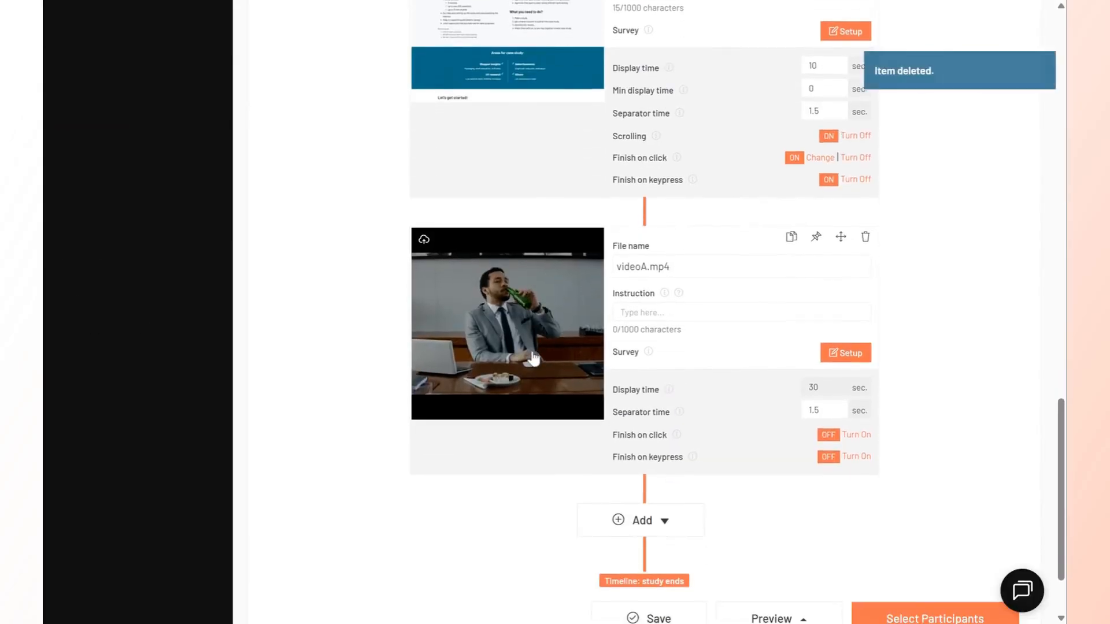
Save the study contents and look at the available preview options without launching one
{"action": "scroll", "coordinate": [688, 262], "scroll_direction": "down", "scroll_amount": 1}
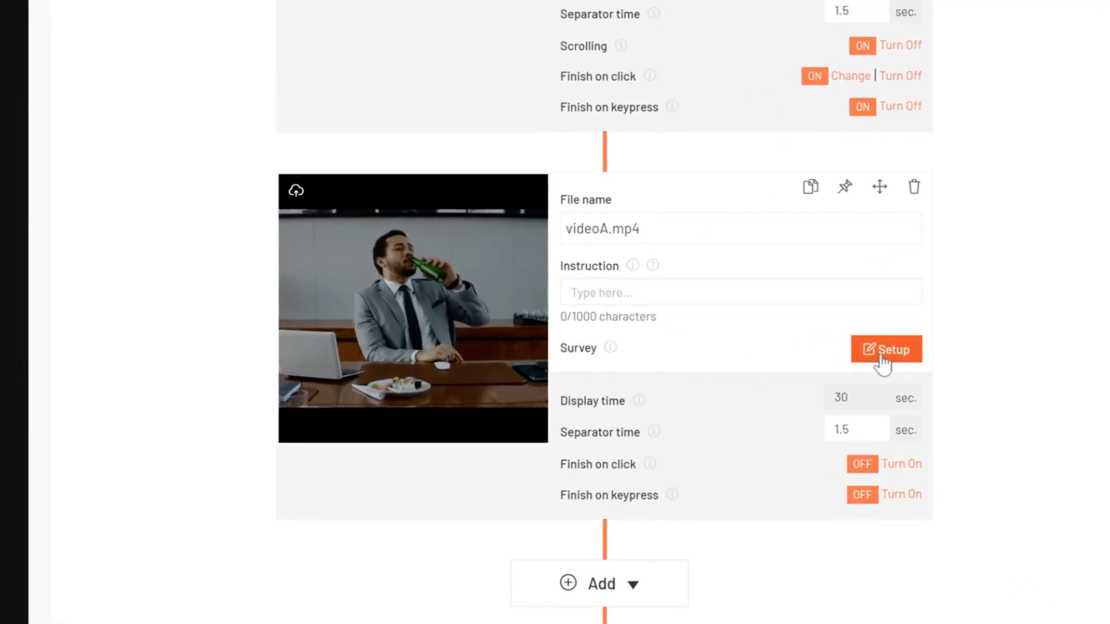
{"action": "scroll", "coordinate": [696, 350], "scroll_direction": "down", "scroll_amount": 1}
{"action": "scroll", "coordinate": [696, 347], "scroll_direction": "down", "scroll_amount": 1}
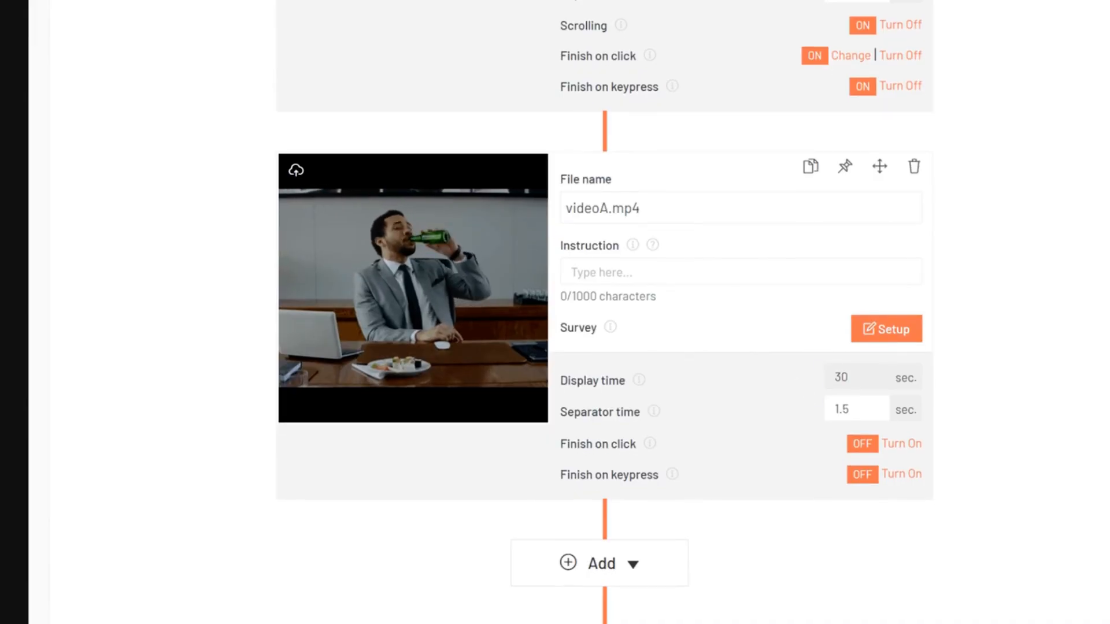
{"action": "scroll", "coordinate": [664, 373], "scroll_direction": "down", "scroll_amount": 1}
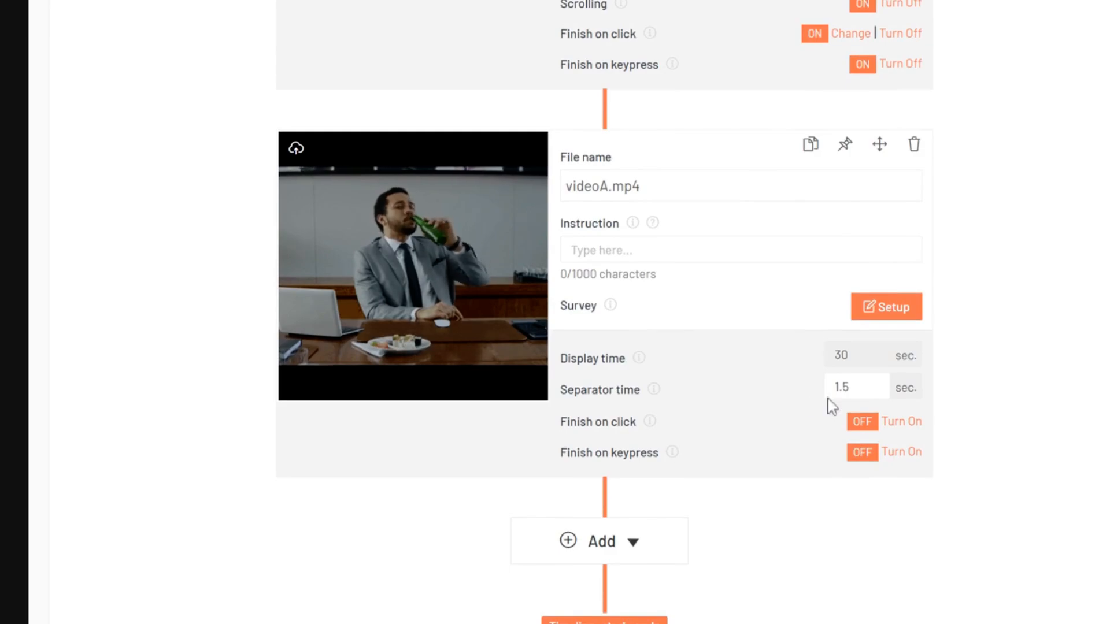
{"action": "scroll", "coordinate": [793, 399], "scroll_direction": "down", "scroll_amount": 2}
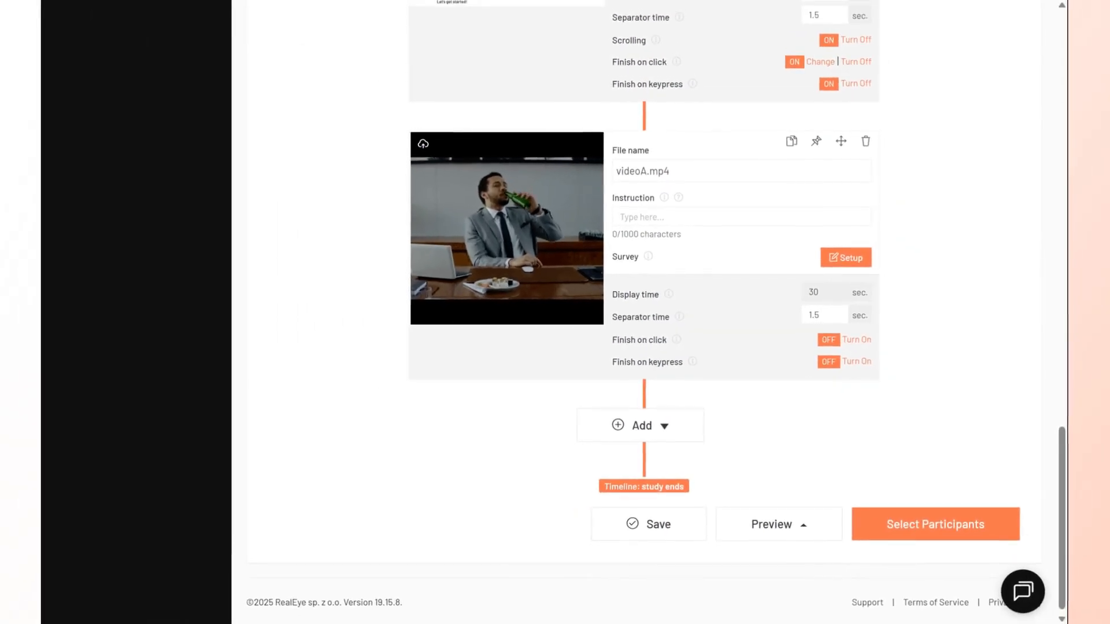
{"action": "scroll", "coordinate": [756, 372], "scroll_direction": "down", "scroll_amount": 1}
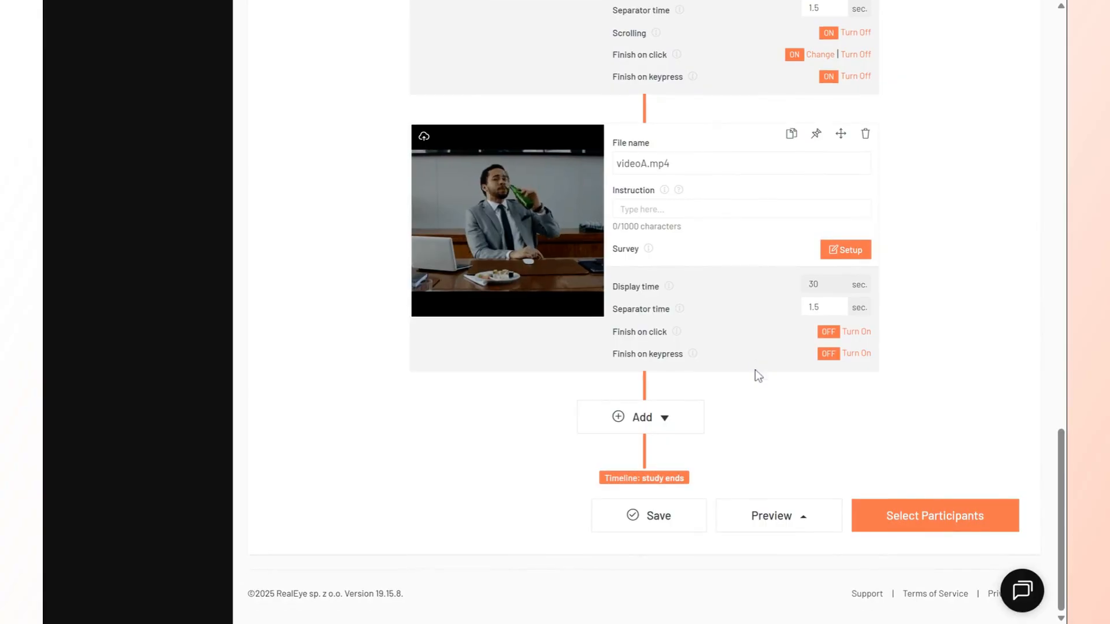
{"action": "left_click", "coordinate": [676, 520]}
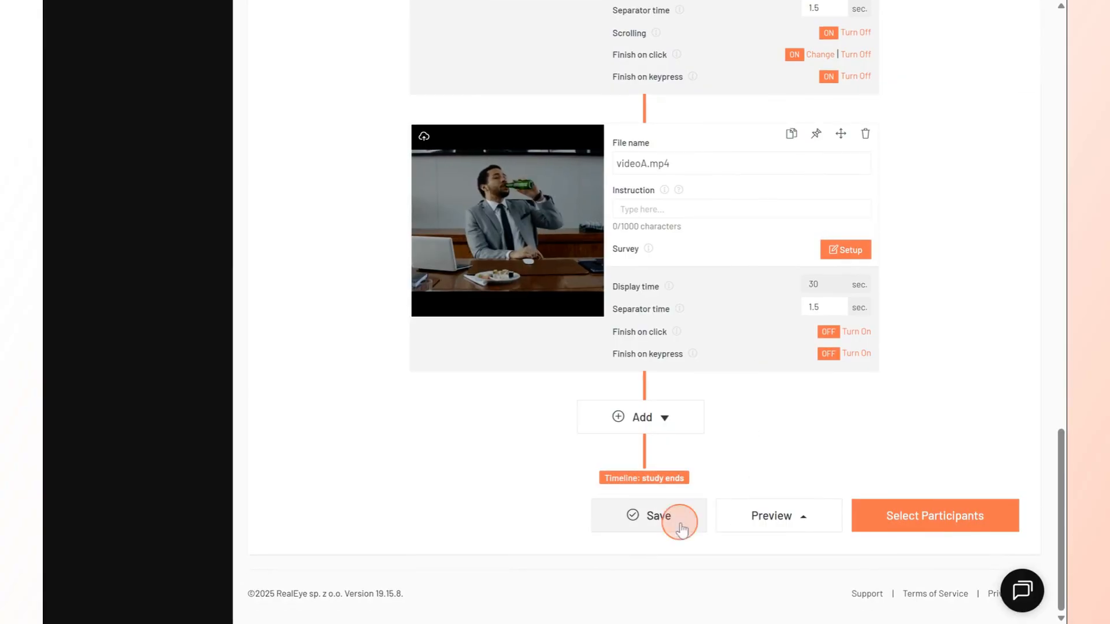
{"action": "left_click", "coordinate": [809, 513]}
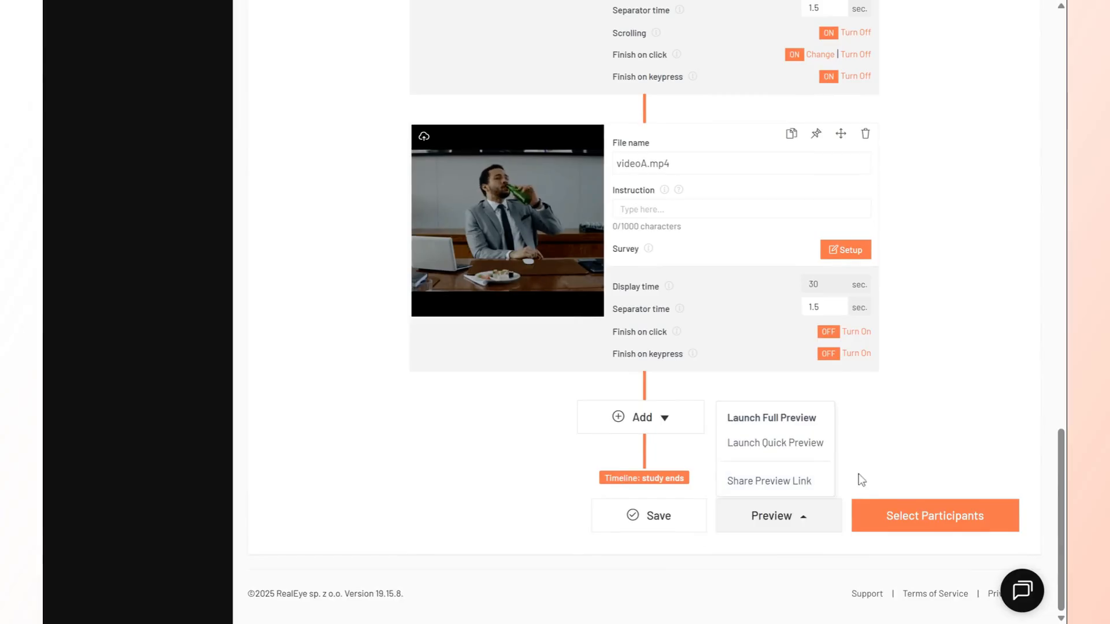
{"action": "left_click", "coordinate": [859, 474]}
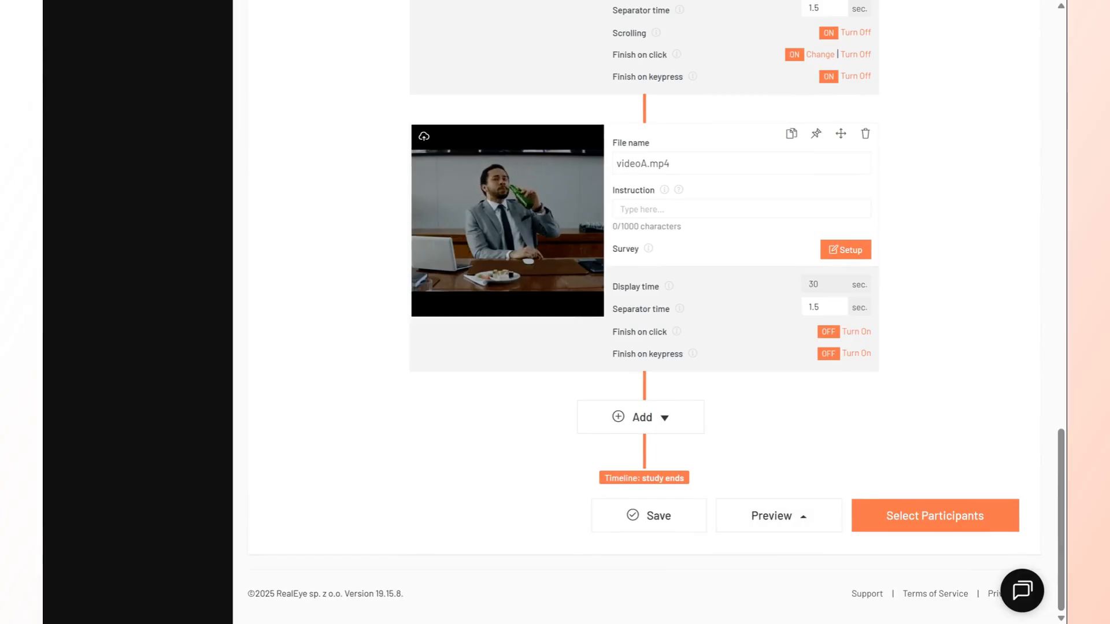
Run the study with an own participant count limit of 20 and return to the list of studies
{"action": "left_click", "coordinate": [866, 532]}
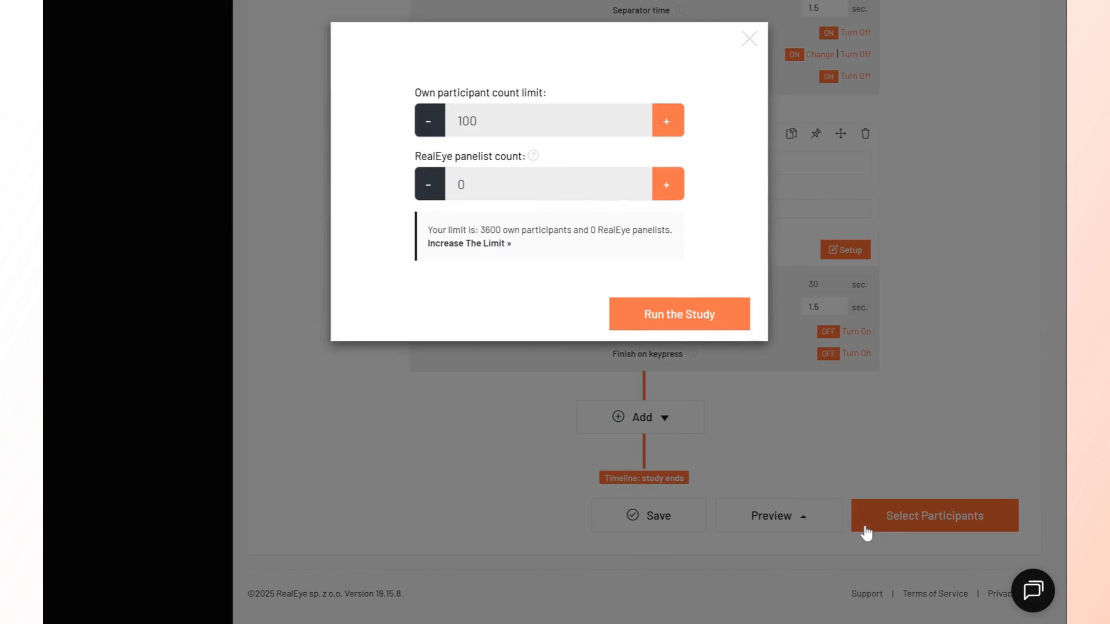
{"action": "double_click", "coordinate": [475, 119]}
{"action": "type", "text": "20"}
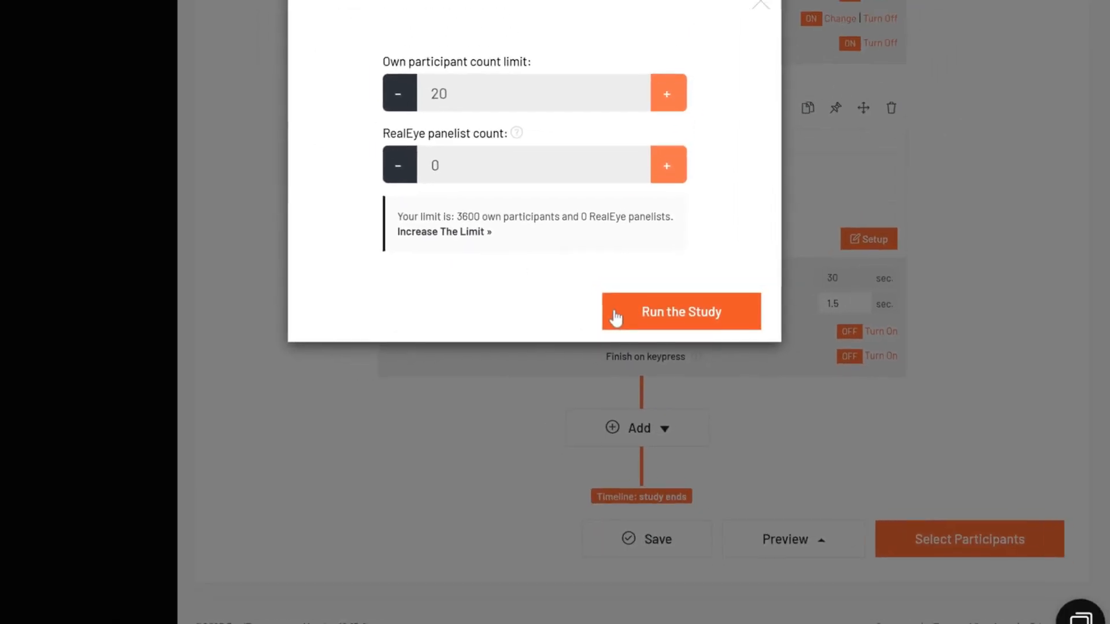
{"action": "left_click", "coordinate": [615, 317]}
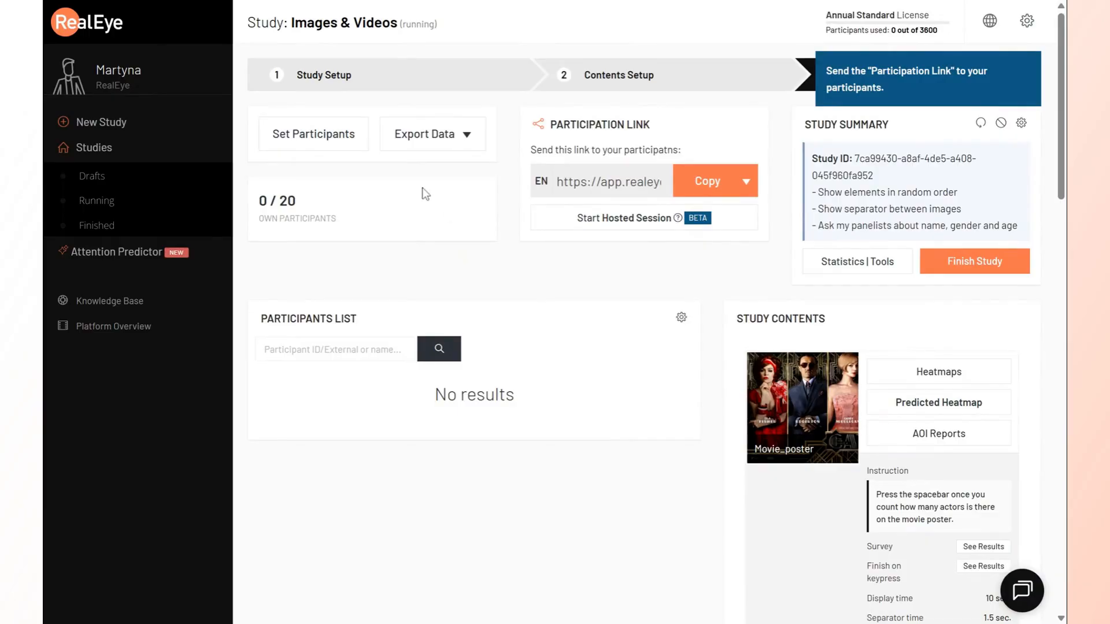
{"action": "left_click", "coordinate": [141, 151]}
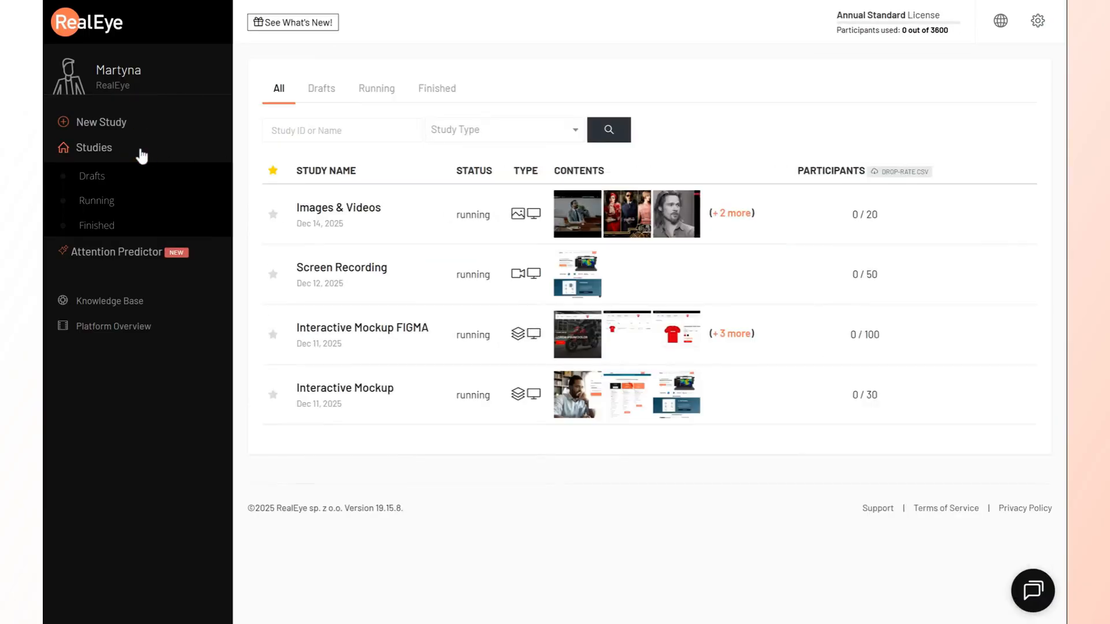